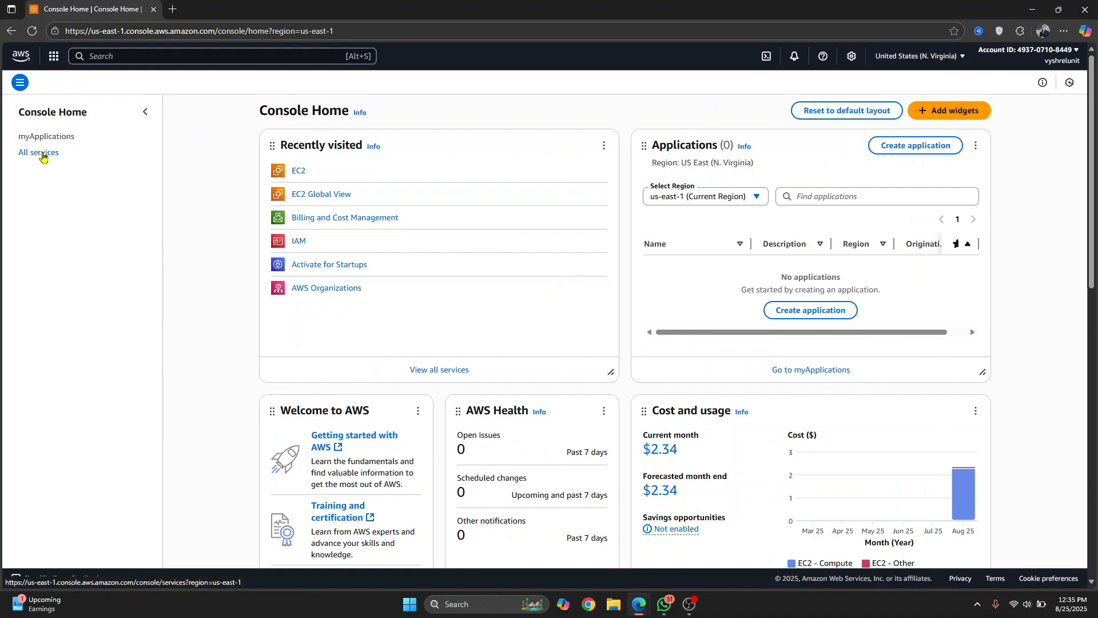
Step: Open the list of all AWS services and look over the service categories
{"action": "left_click", "coordinate": [52, 151]}
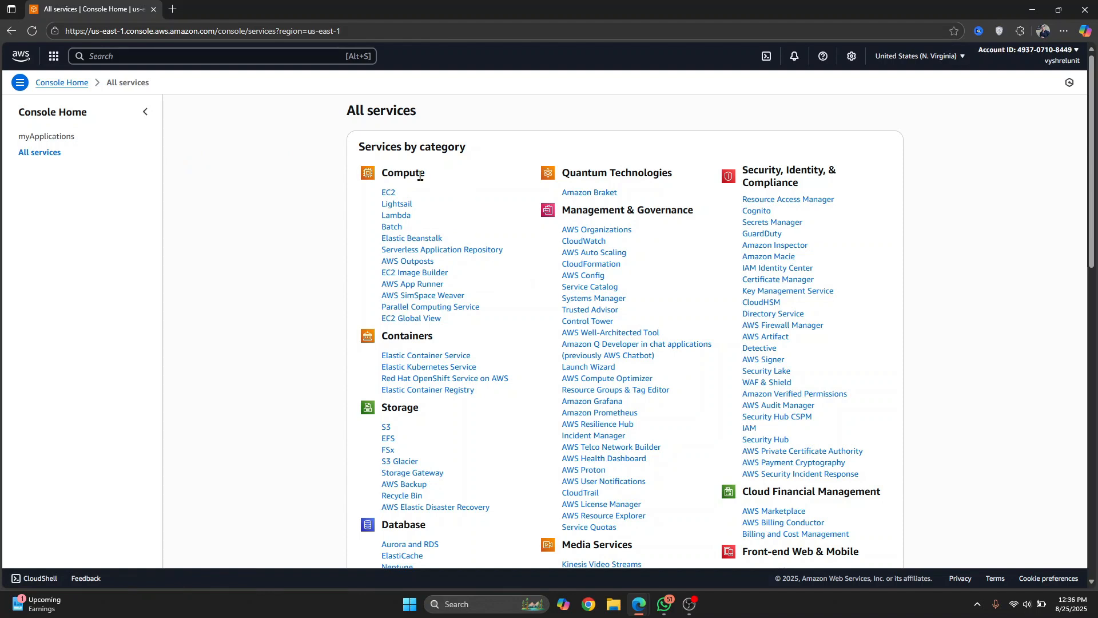
{"action": "scroll", "coordinate": [419, 176], "scroll_direction": "down", "scroll_amount": 2}
{"action": "scroll", "coordinate": [412, 181], "scroll_direction": "up", "scroll_amount": 2}
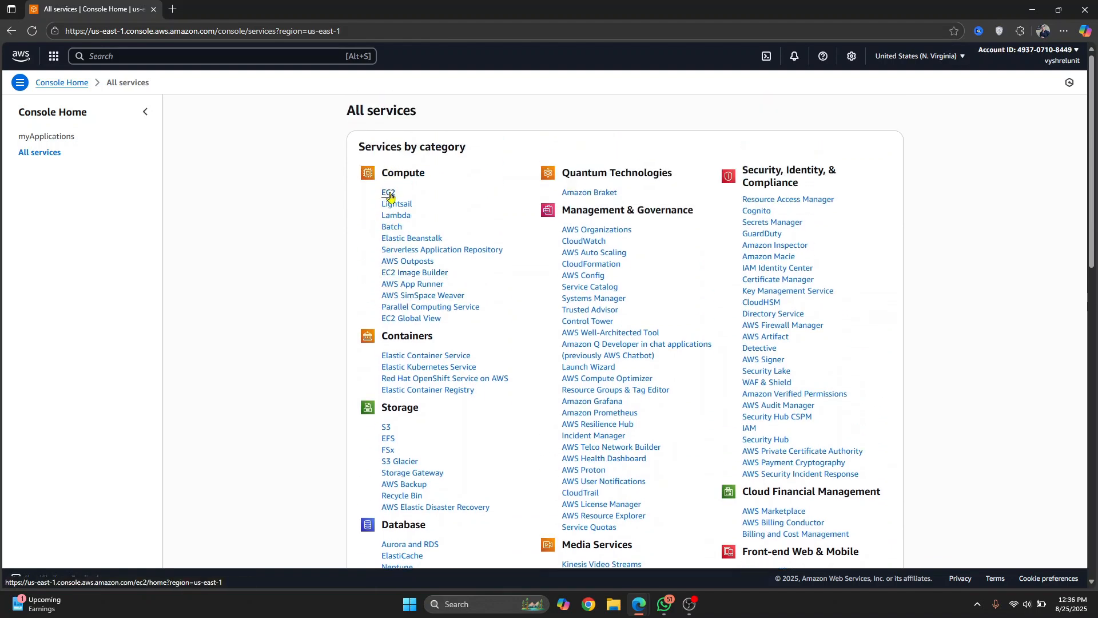
Step: Look through the list of available AWS regions, keeping the current region selected
{"action": "left_click", "coordinate": [918, 56]}
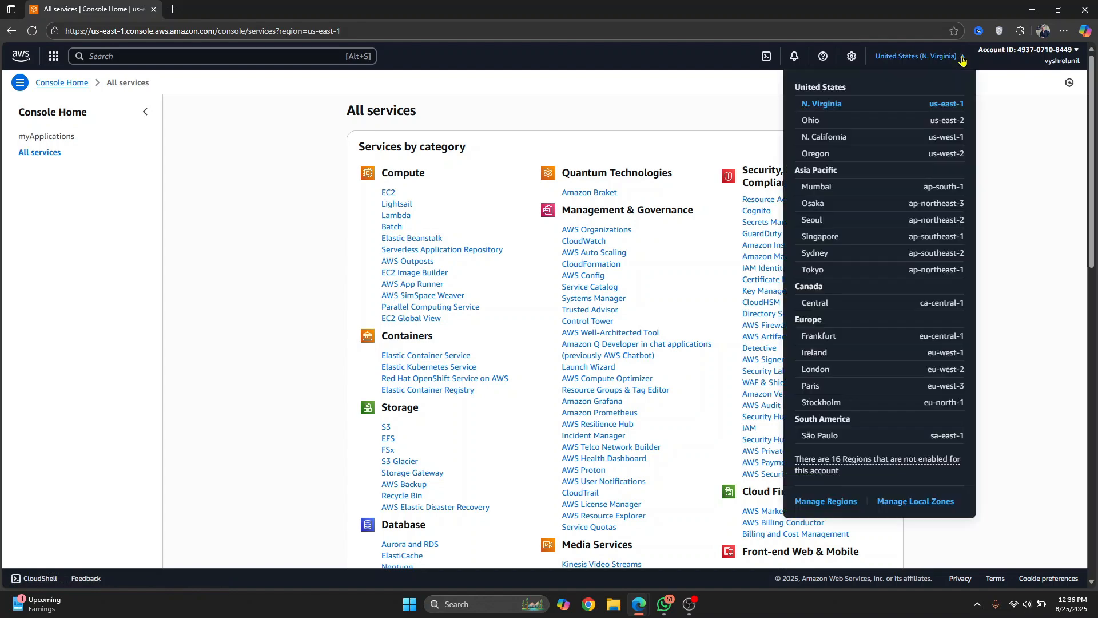
{"action": "left_click", "coordinate": [301, 217]}
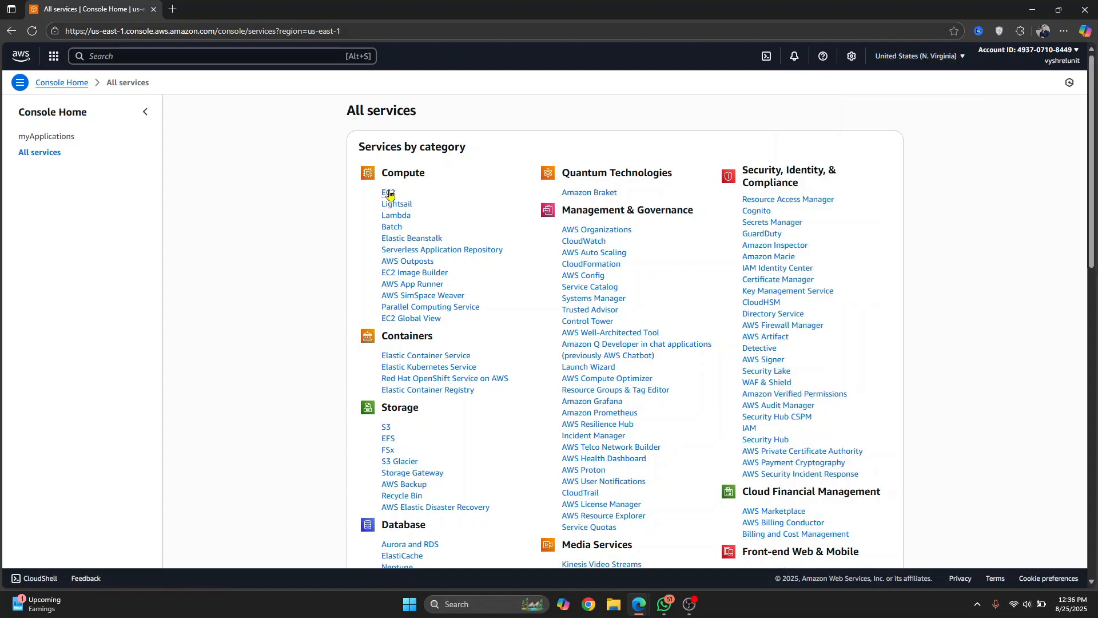
{"action": "left_click", "coordinate": [918, 56]}
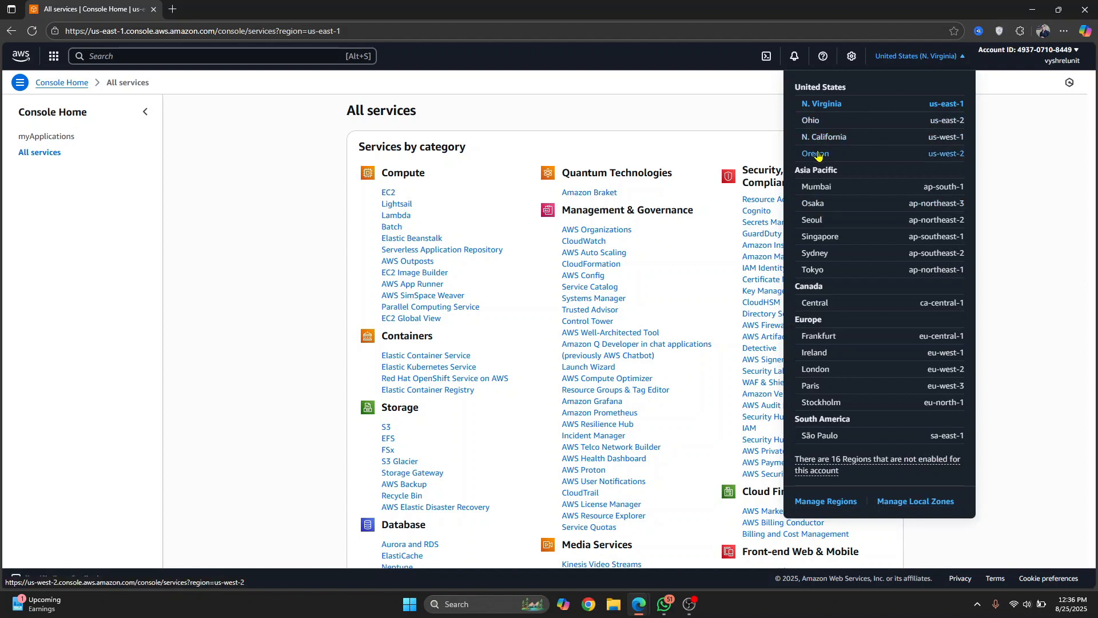
{"action": "left_click", "coordinate": [341, 222]}
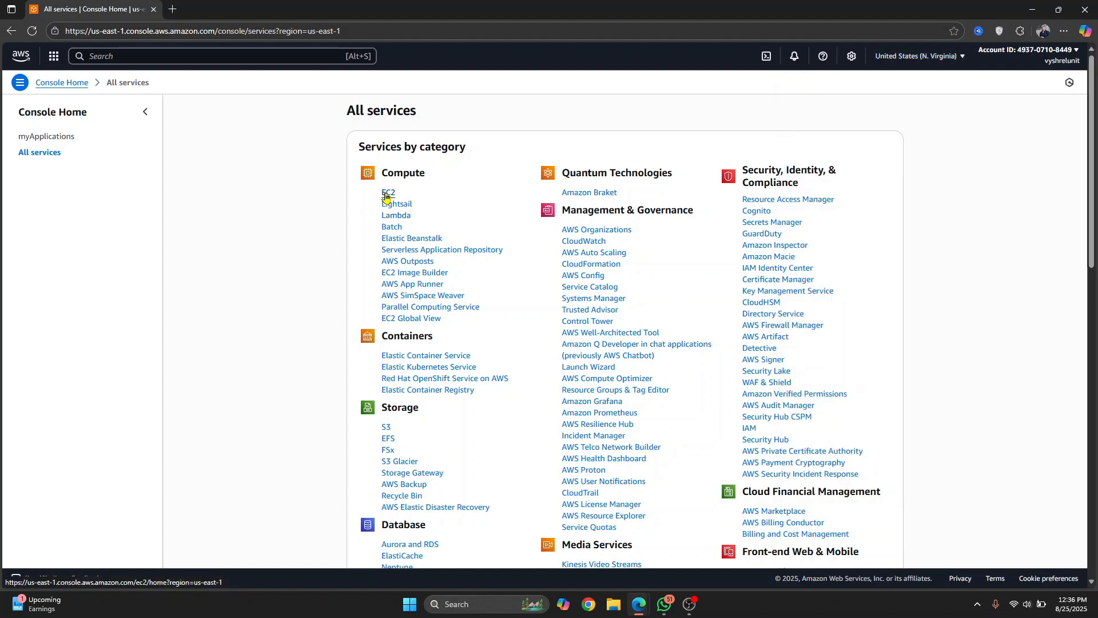
Step: Open EC2 Global View, list all instances across regions, and open the details of the ReLUnit instance
{"action": "left_click", "coordinate": [403, 320]}
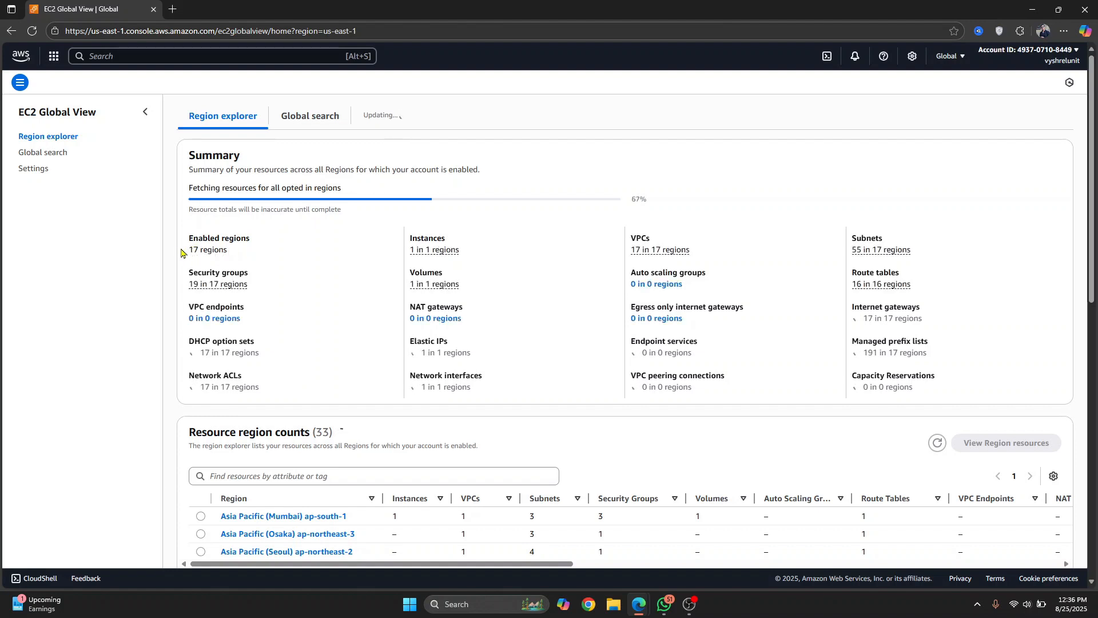
{"action": "left_click", "coordinate": [436, 252]}
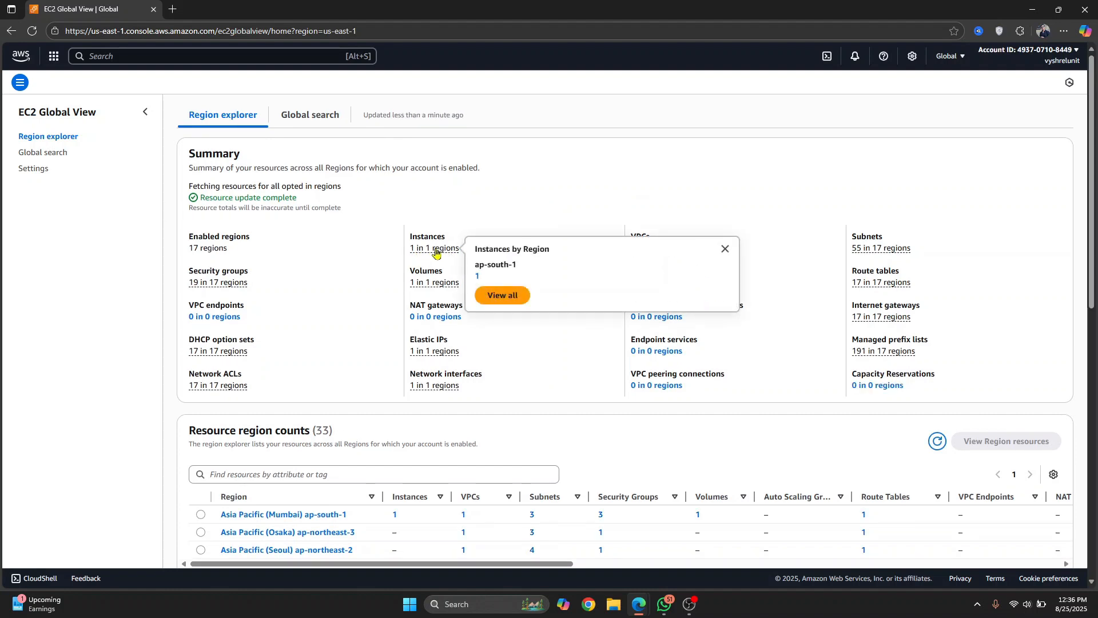
{"action": "left_click", "coordinate": [491, 296]}
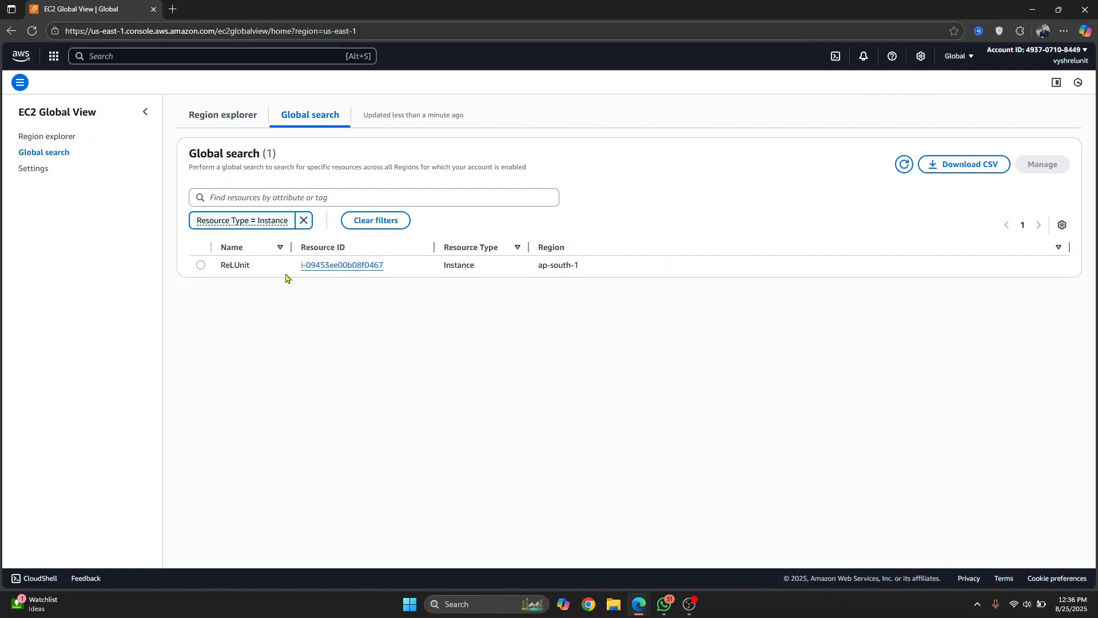
{"action": "left_click", "coordinate": [358, 265]}
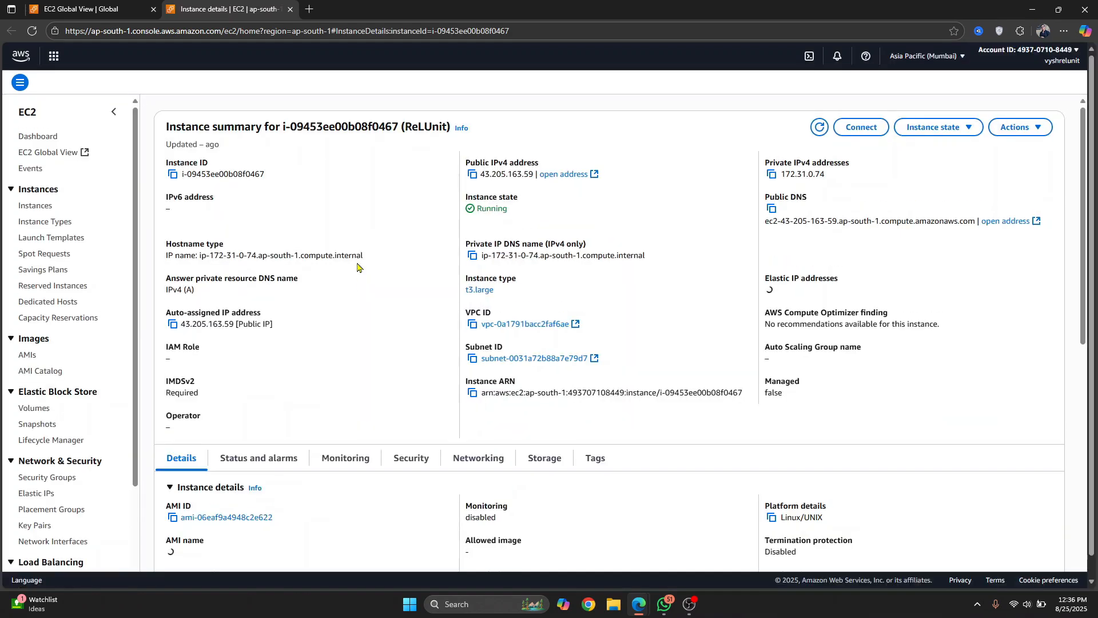
Step: Look through the instance's summary and details, and show its security information
{"action": "scroll", "coordinate": [311, 247], "scroll_direction": "down", "scroll_amount": 2}
{"action": "scroll", "coordinate": [311, 247], "scroll_direction": "down", "scroll_amount": 3}
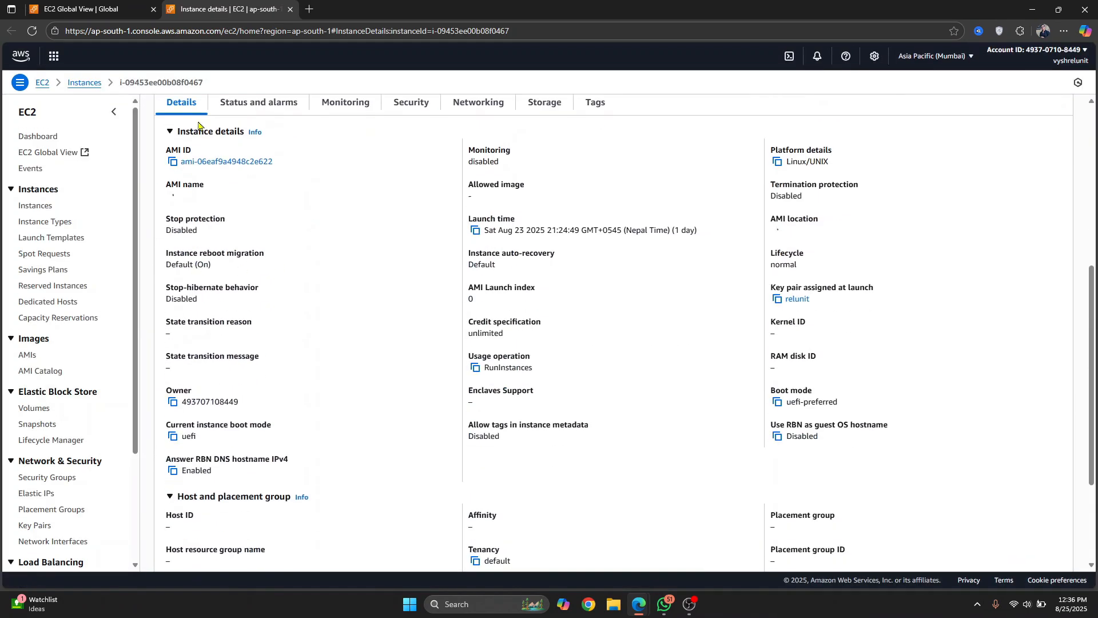
{"action": "scroll", "coordinate": [344, 263], "scroll_direction": "up", "scroll_amount": 2}
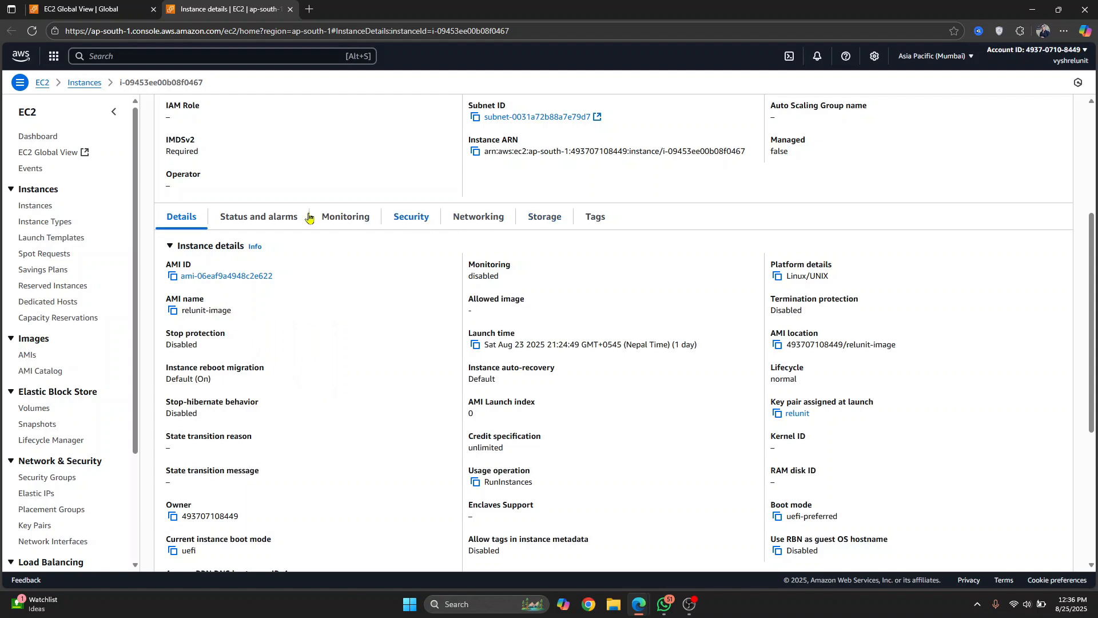
{"action": "scroll", "coordinate": [265, 221], "scroll_direction": "up", "scroll_amount": 4}
{"action": "scroll", "coordinate": [271, 234], "scroll_direction": "down", "scroll_amount": 4}
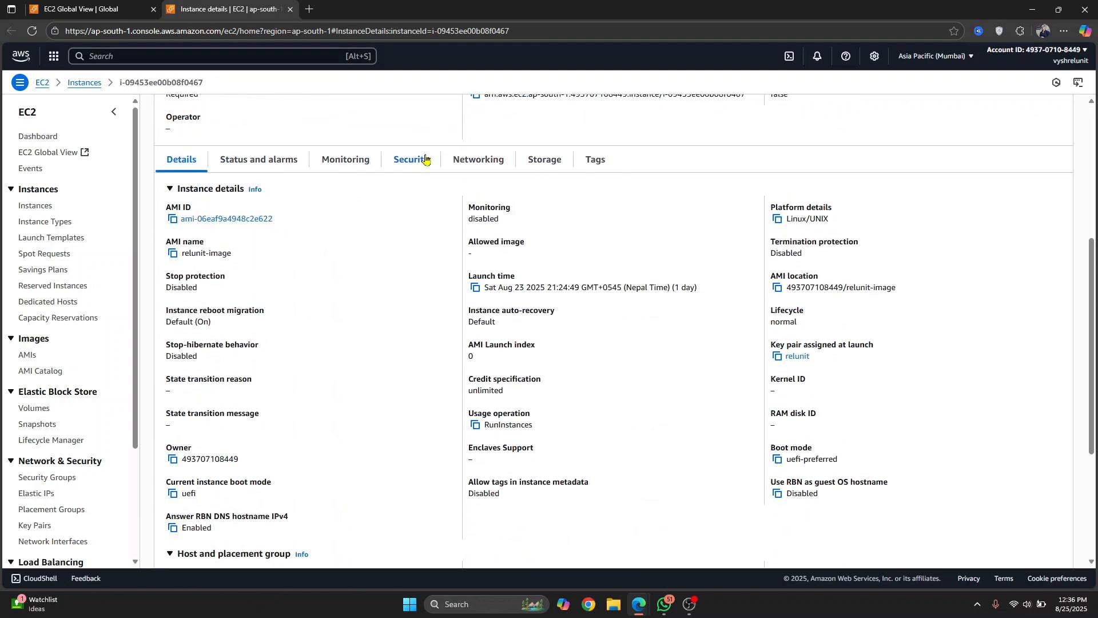
{"action": "left_click", "coordinate": [428, 225]}
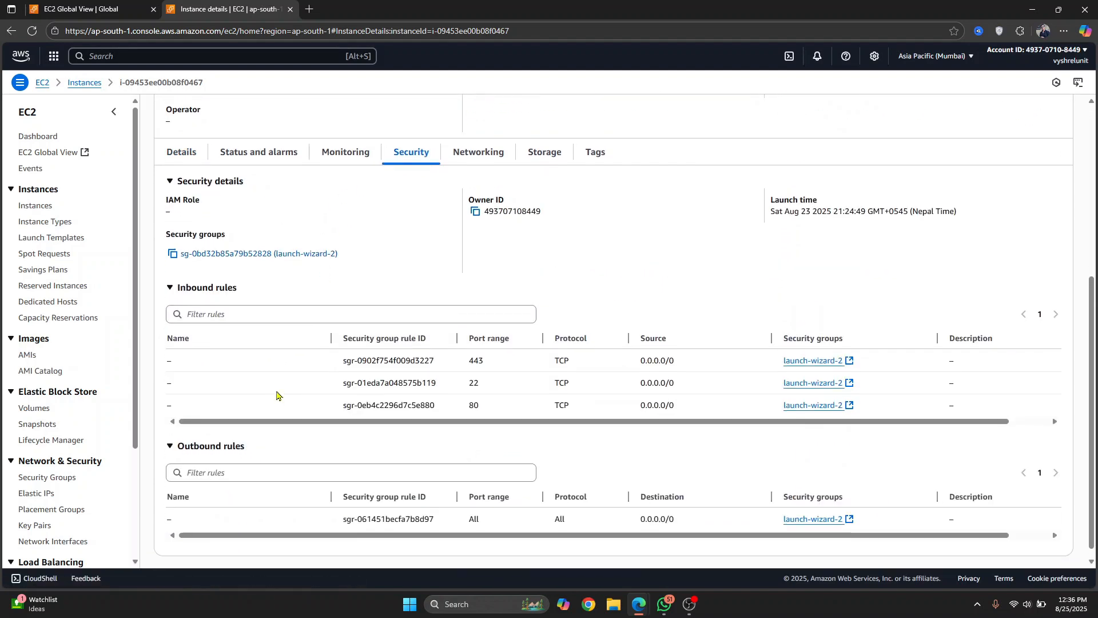
Step: Review the ports in the instance's inbound rules and open its launch-wizard-2 security group
{"action": "scroll", "coordinate": [233, 329], "scroll_direction": "down", "scroll_amount": 1}
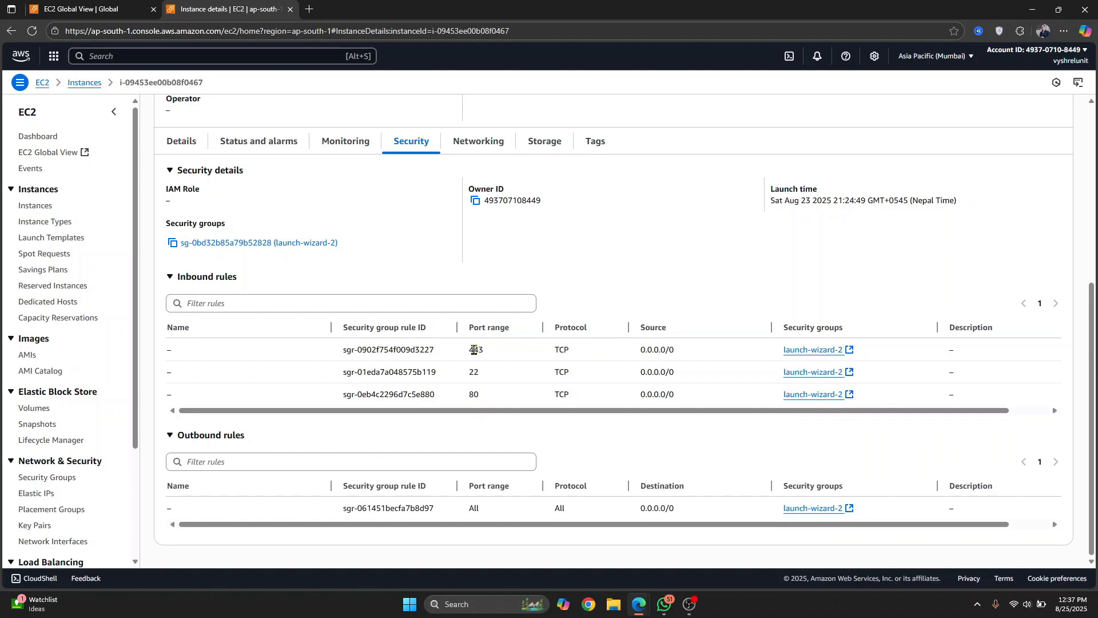
{"action": "double_click", "coordinate": [473, 349]}
{"action": "left_click", "coordinate": [476, 393]}
{"action": "left_click", "coordinate": [408, 290]}
{"action": "scroll", "coordinate": [296, 352], "scroll_direction": "up", "scroll_amount": 3}
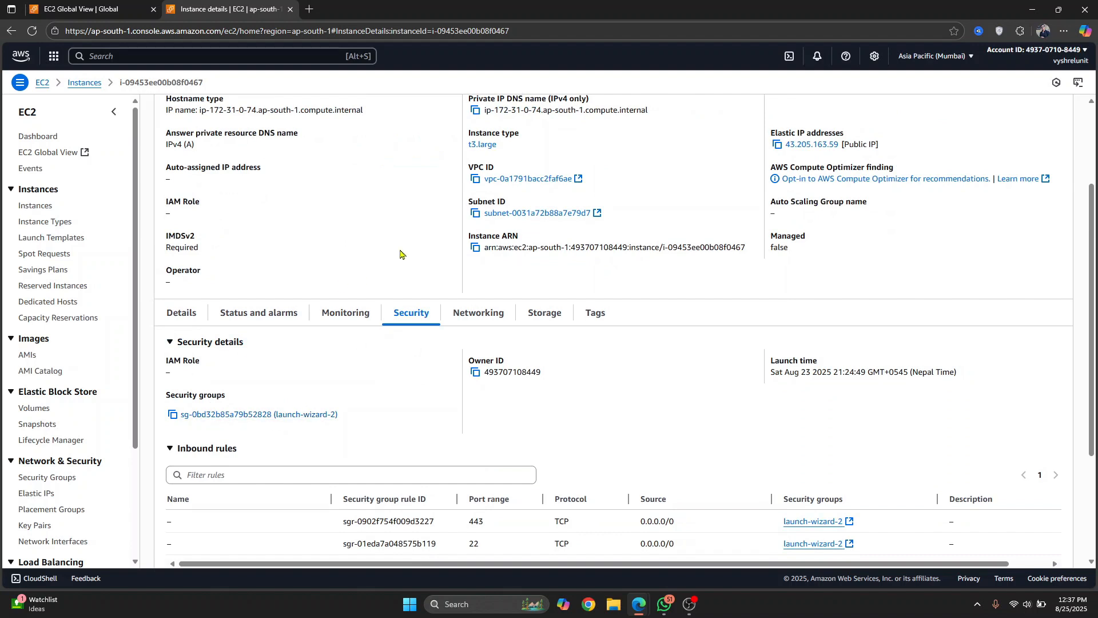
{"action": "left_click", "coordinate": [266, 413]}
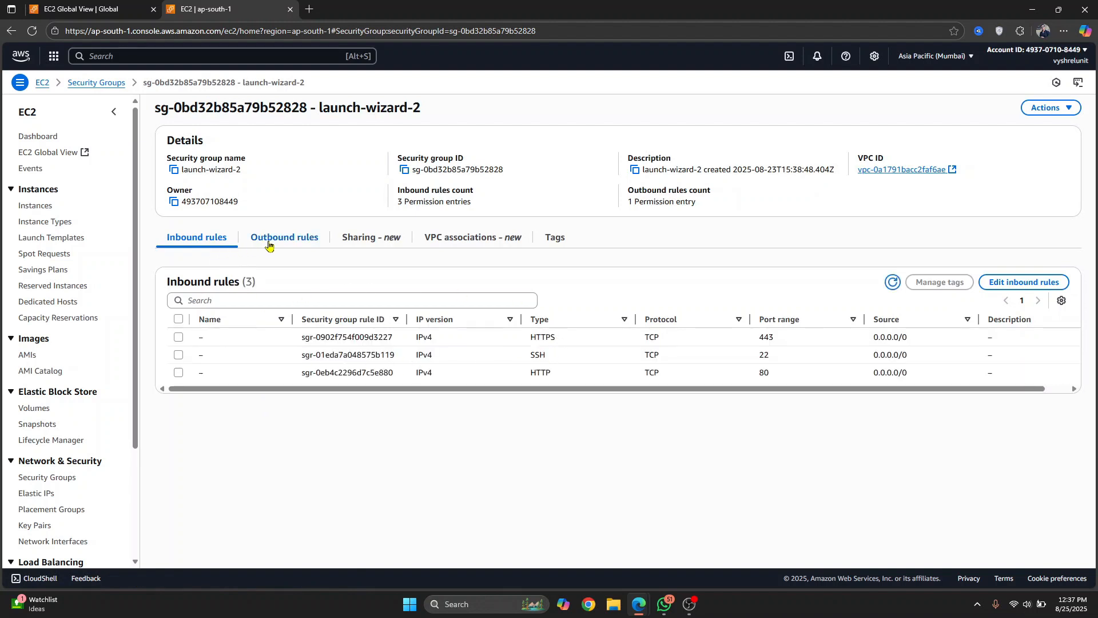
Step: Examine the security group's outbound rules, VPC associations and inbound rules
{"action": "left_click", "coordinate": [269, 245]}
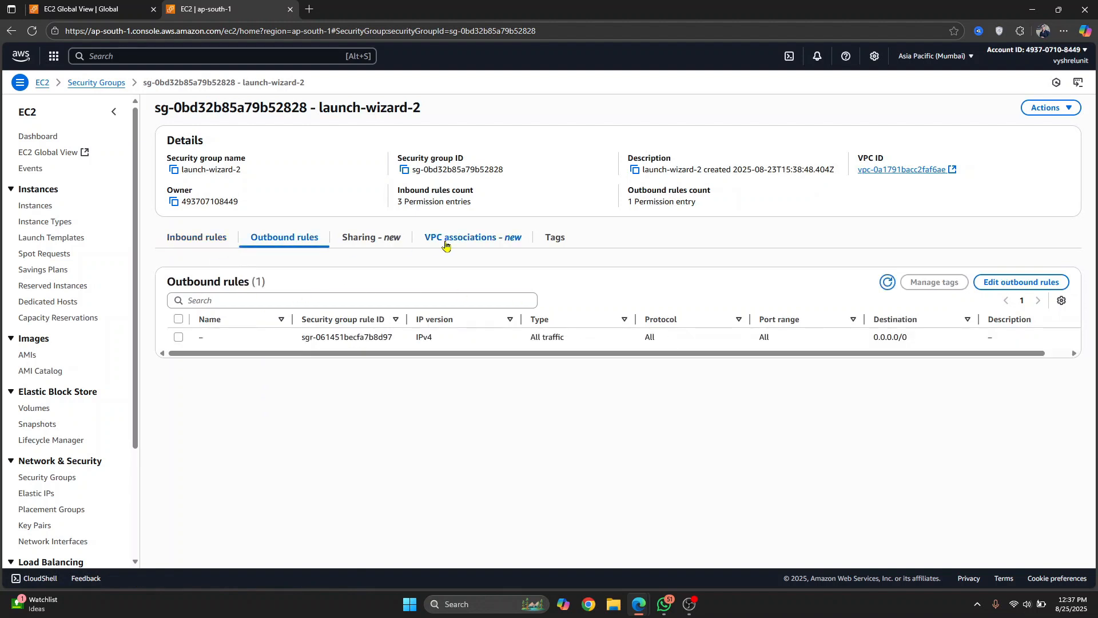
{"action": "left_click", "coordinate": [446, 243]}
{"action": "left_click", "coordinate": [270, 239]}
{"action": "left_click", "coordinate": [191, 246]}
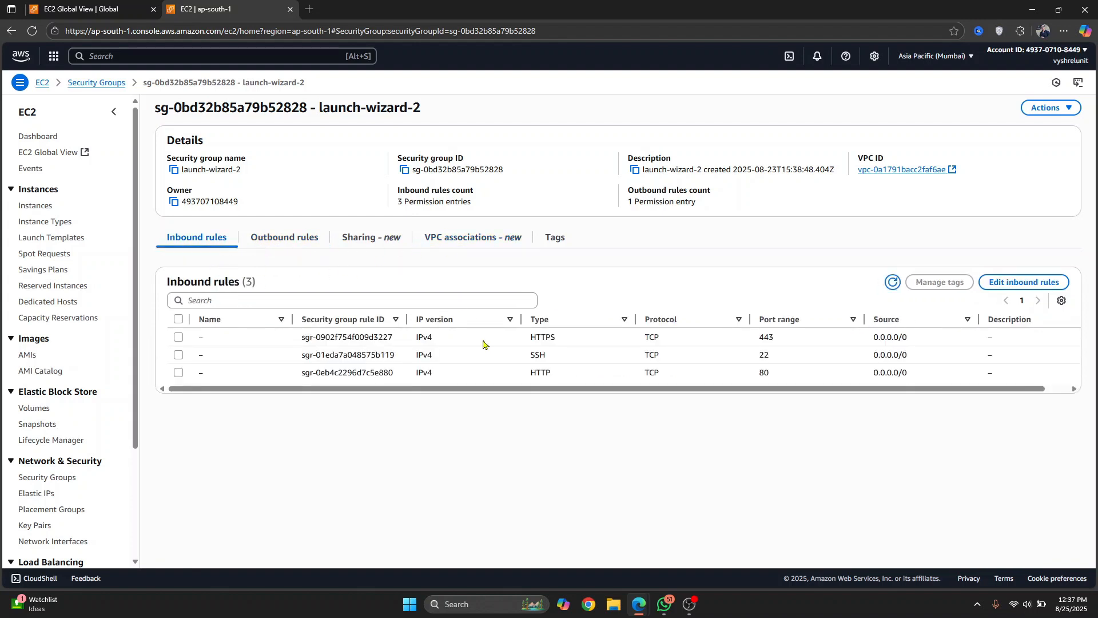
{"action": "left_click_drag", "start_coordinate": [601, 389], "coordinate": [546, 392]}
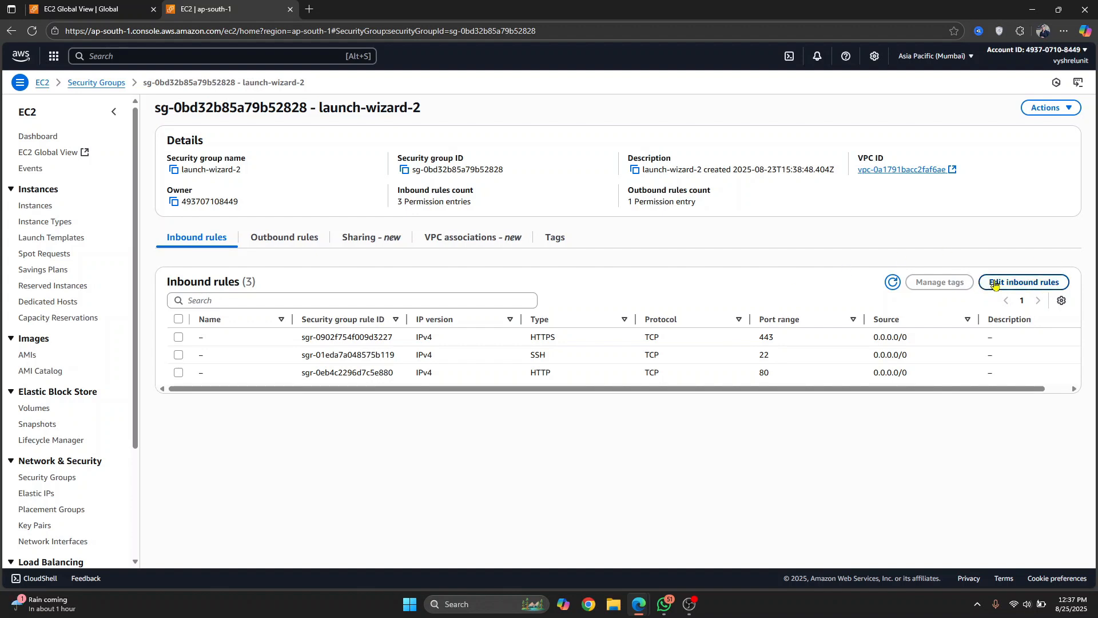
Step: Start editing the security group's inbound rules and add one new rule of type Custom UDP
{"action": "left_click", "coordinate": [1037, 284]}
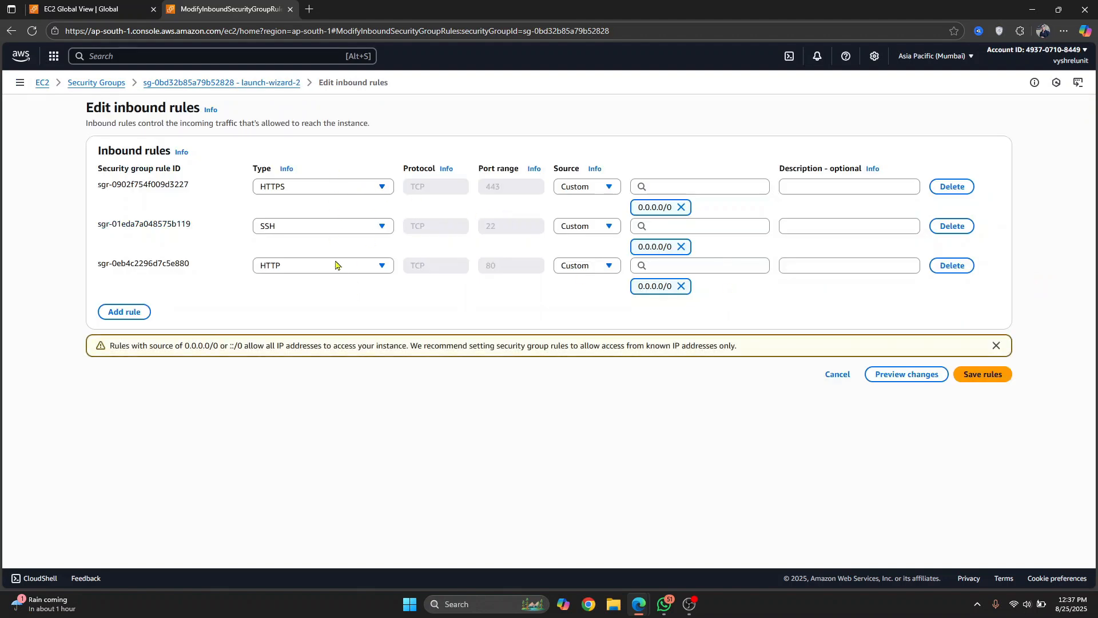
{"action": "left_click", "coordinate": [126, 312]}
{"action": "left_click", "coordinate": [347, 308]}
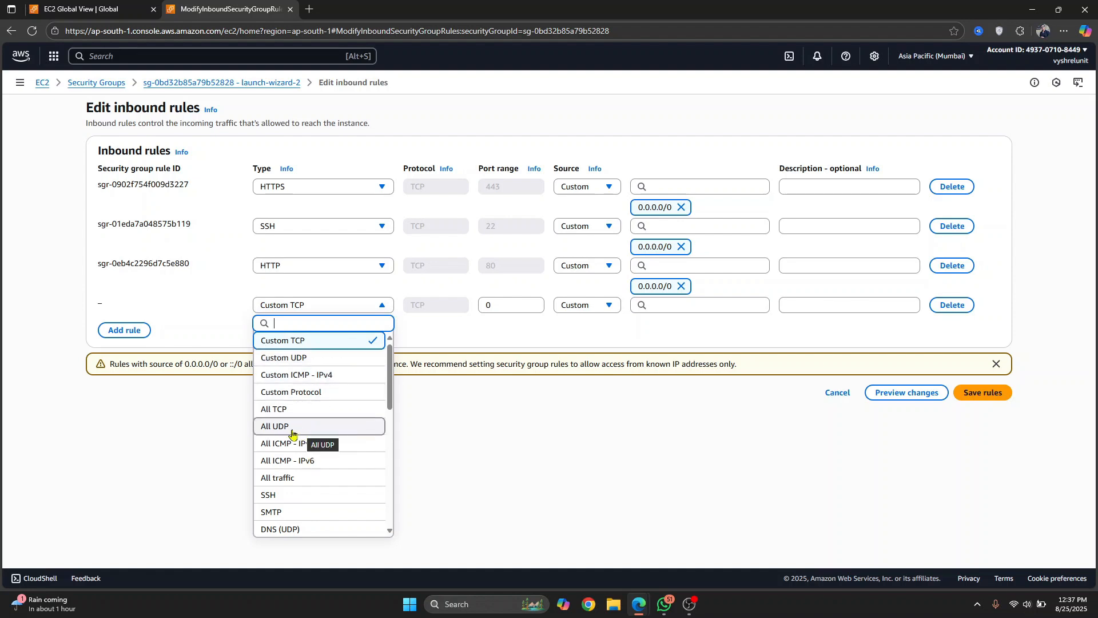
{"action": "scroll", "coordinate": [331, 396], "scroll_direction": "down", "scroll_amount": 8}
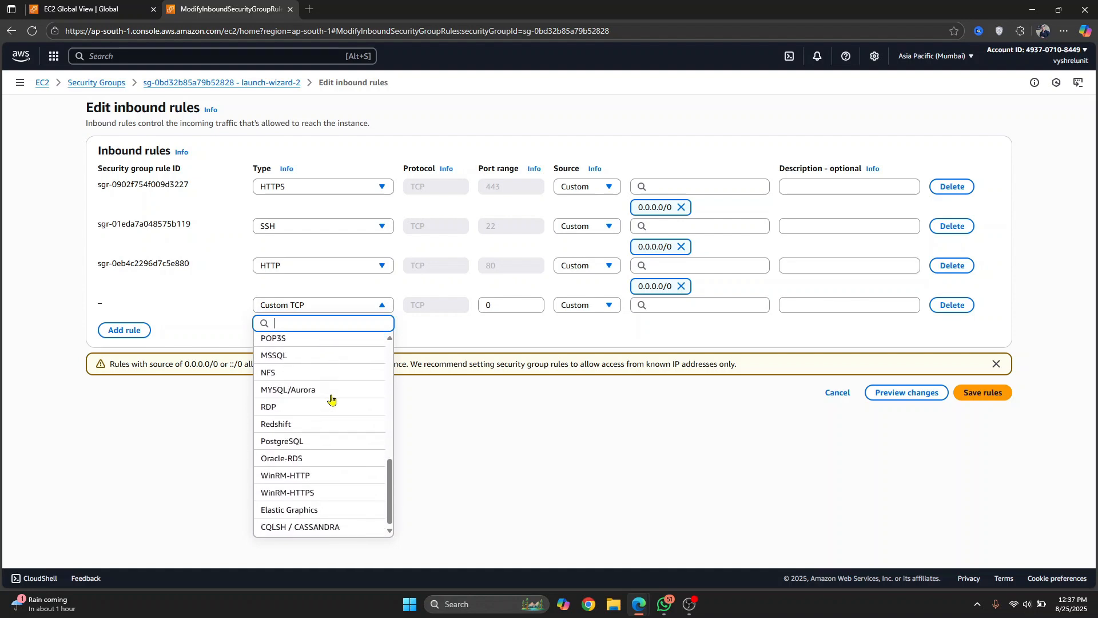
{"action": "scroll", "coordinate": [325, 426], "scroll_direction": "up", "scroll_amount": 8}
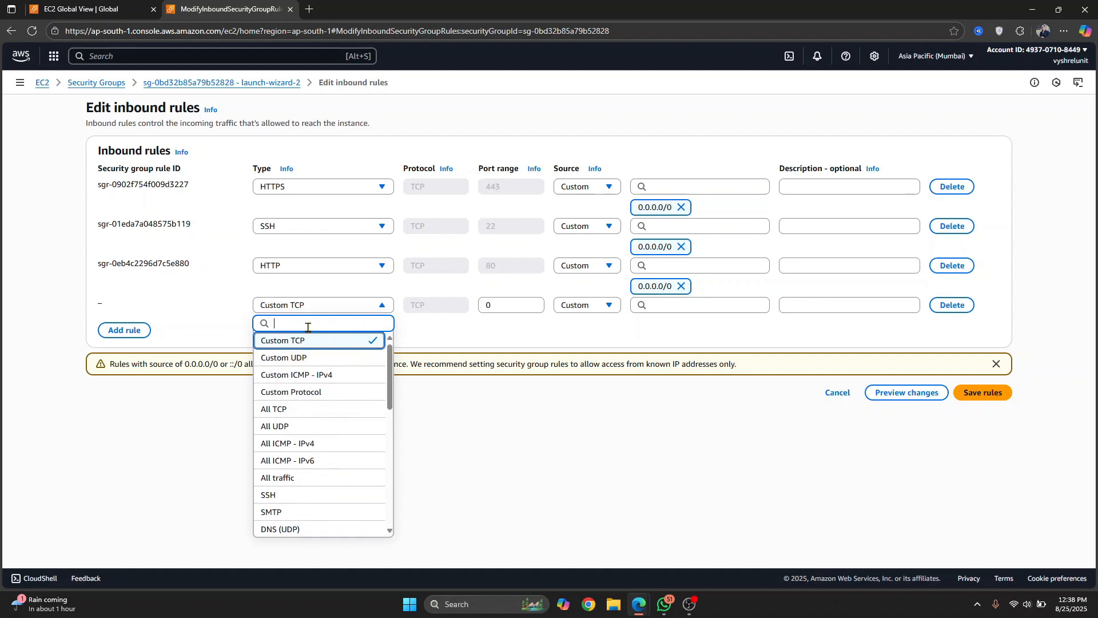
{"action": "left_click", "coordinate": [307, 358]}
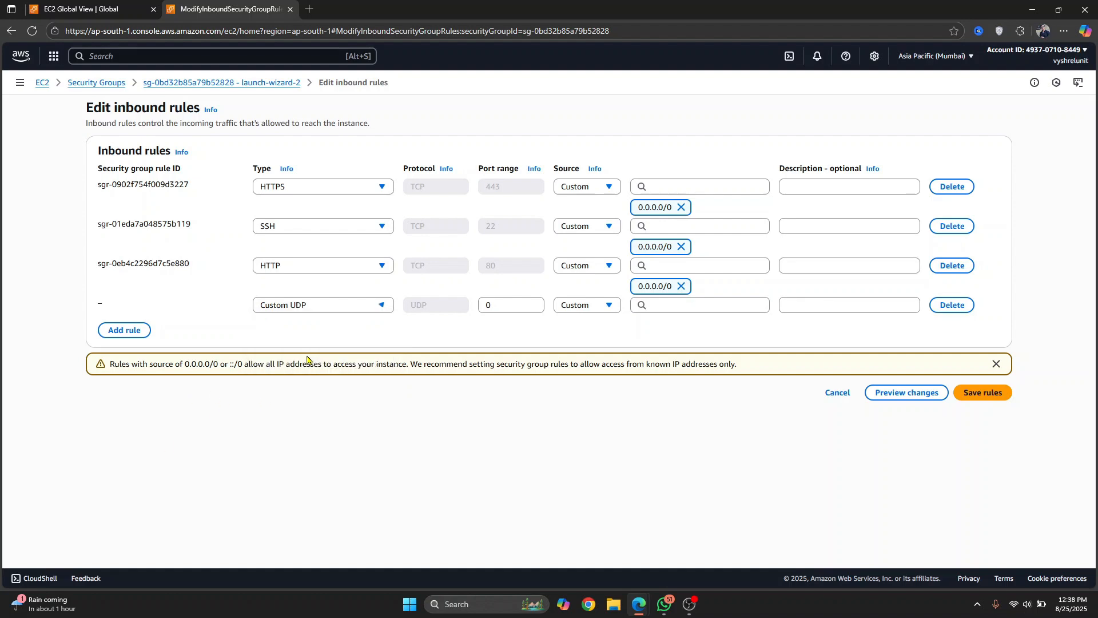
{"action": "left_click", "coordinate": [124, 330]}
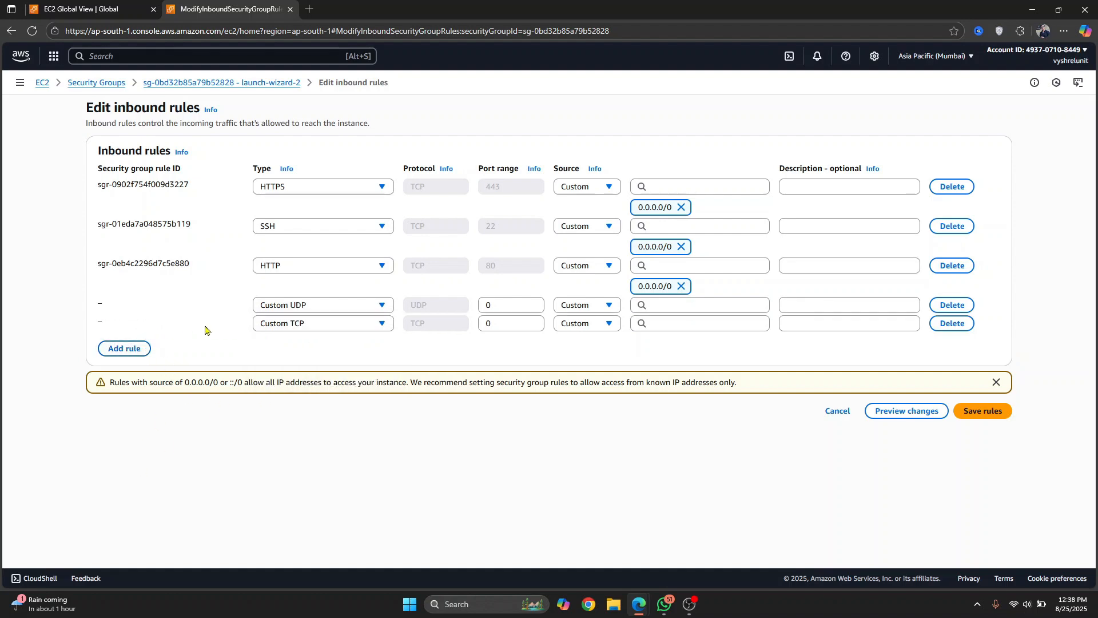
{"action": "left_click", "coordinate": [948, 324]}
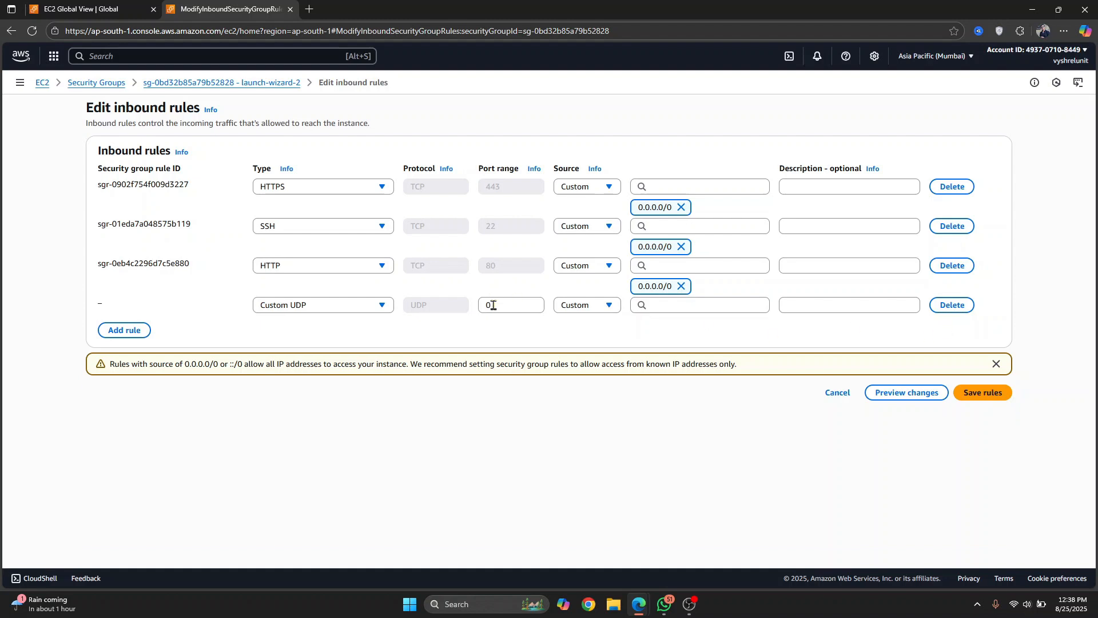
{"action": "double_click", "coordinate": [523, 305]}
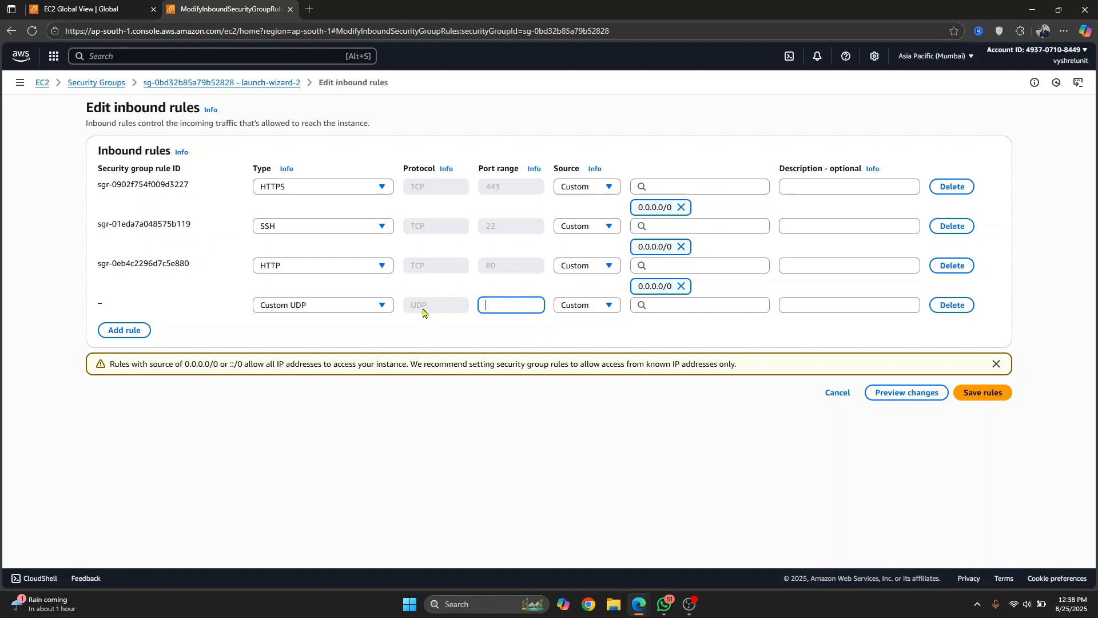
{"action": "type", "text": "10000-20000"}
{"action": "key", "text": "BackSpace"}
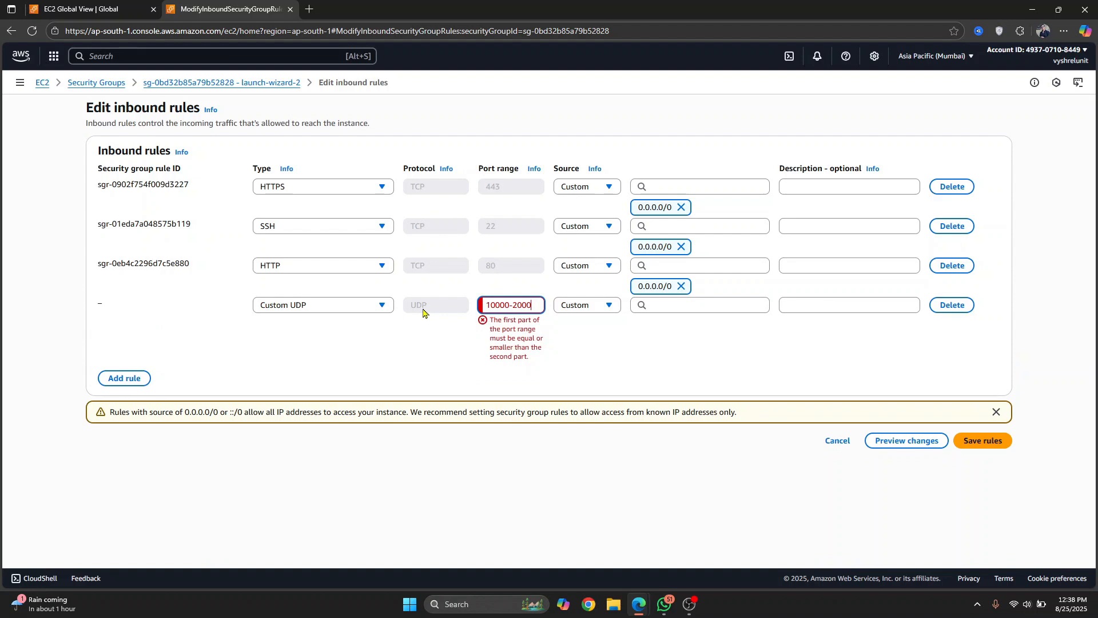
{"action": "type", "text": "0"}
Step: Set the Custom UDP rule's port to 5060, source to Anywhere (0.0.0.0/0) and description to "For SIP connections"
{"action": "key", "text": "ctrl+a"}
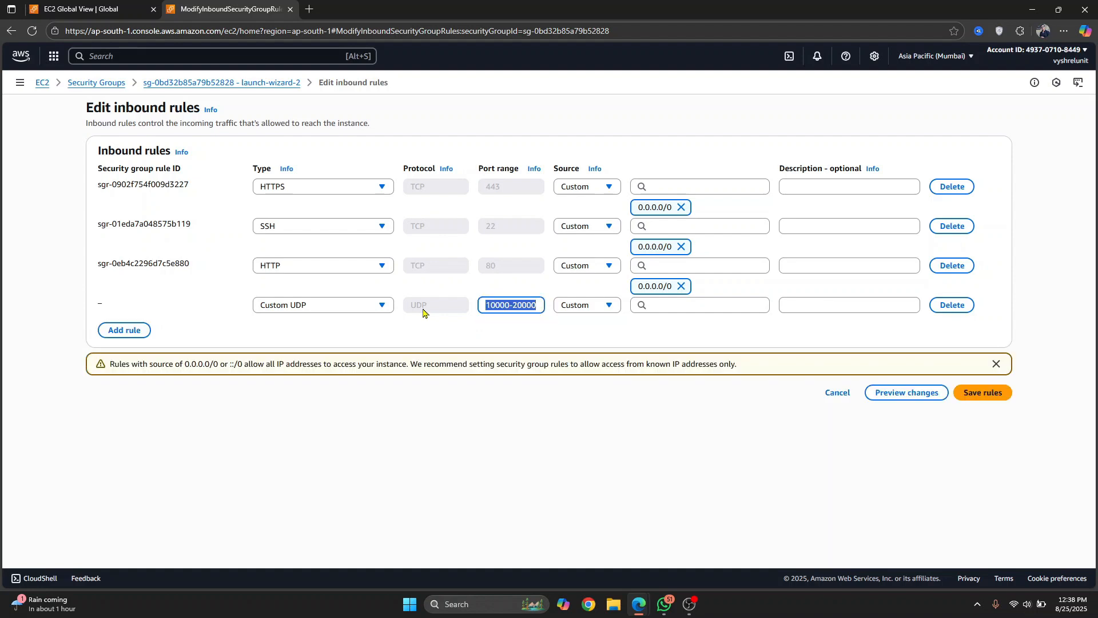
{"action": "type", "text": "5060"}
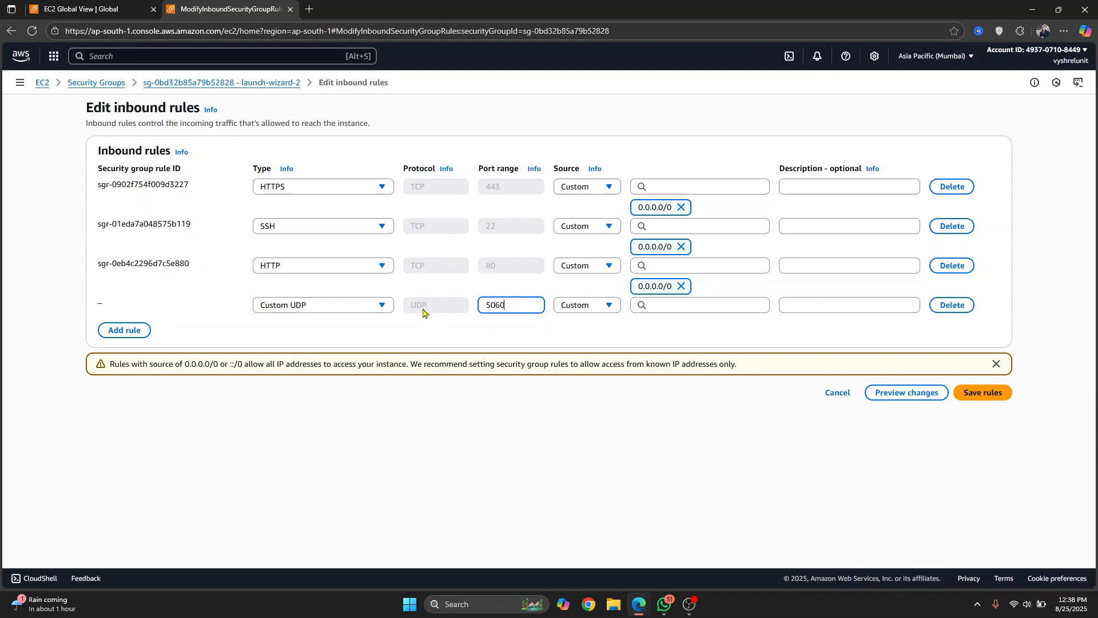
{"action": "left_click", "coordinate": [655, 303]}
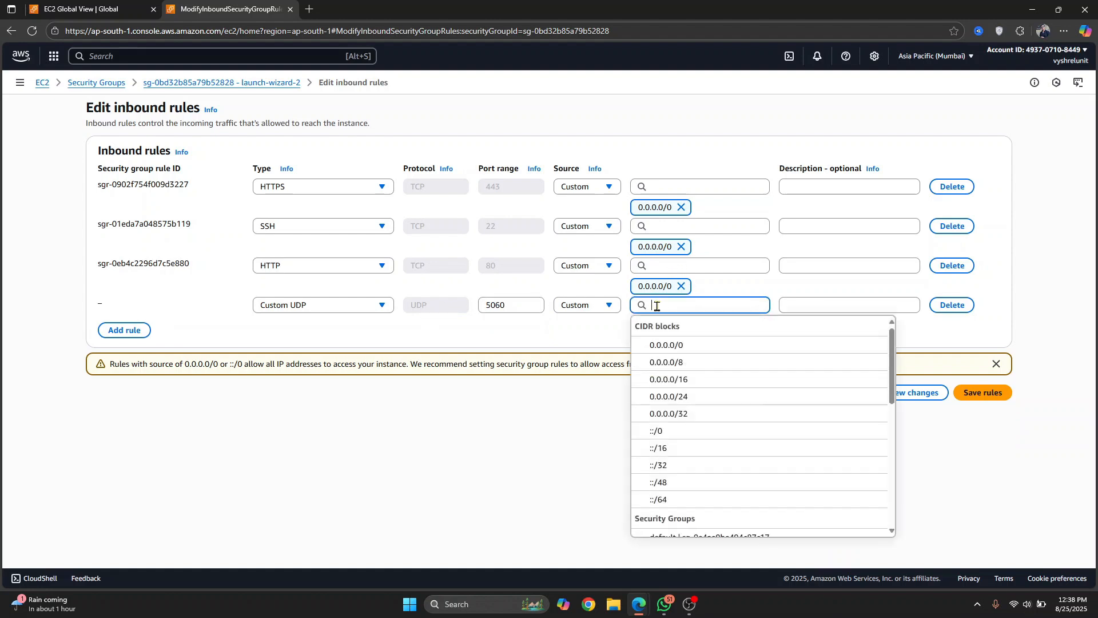
{"action": "left_click", "coordinate": [673, 346]}
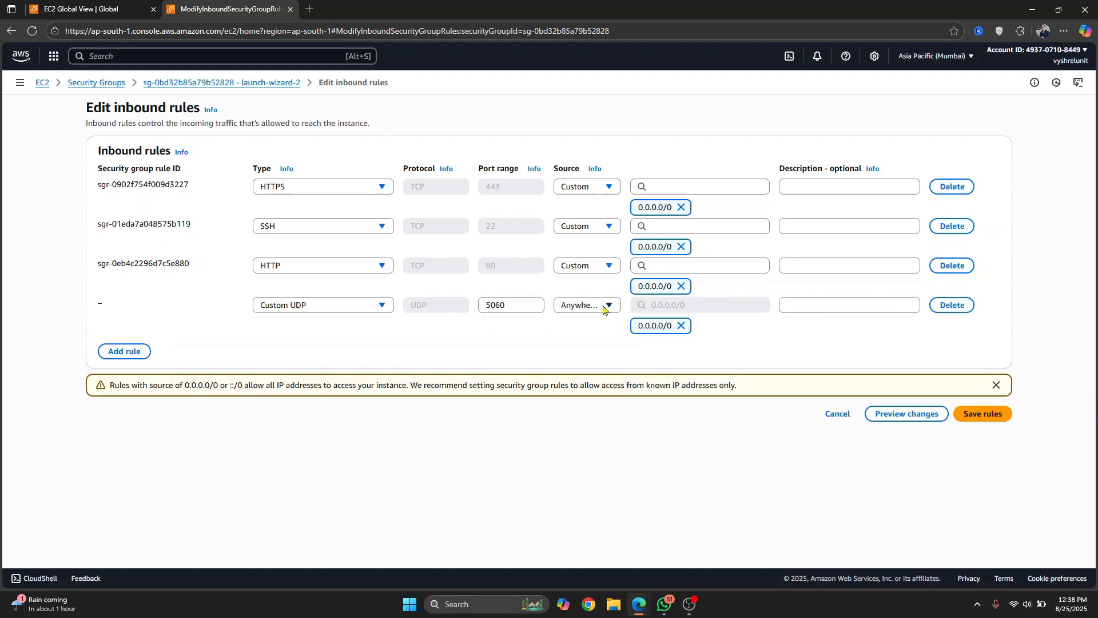
{"action": "left_click", "coordinate": [831, 307]}
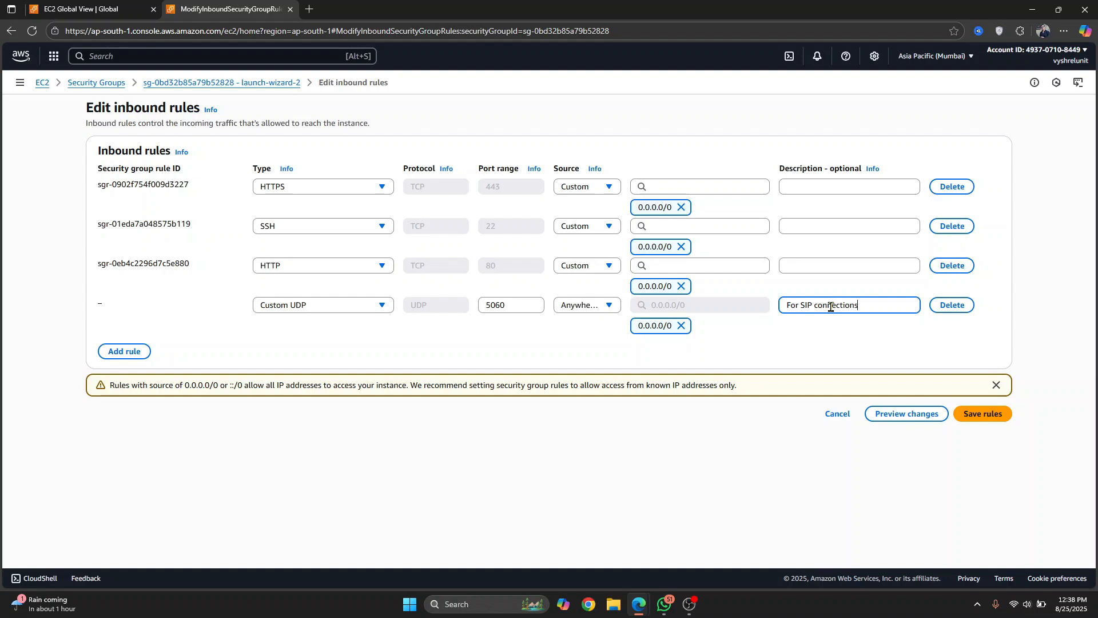
Step: Add another inbound rule of type Custom UDP with the port range 10000 - 20000
{"action": "left_click", "coordinate": [123, 351]}
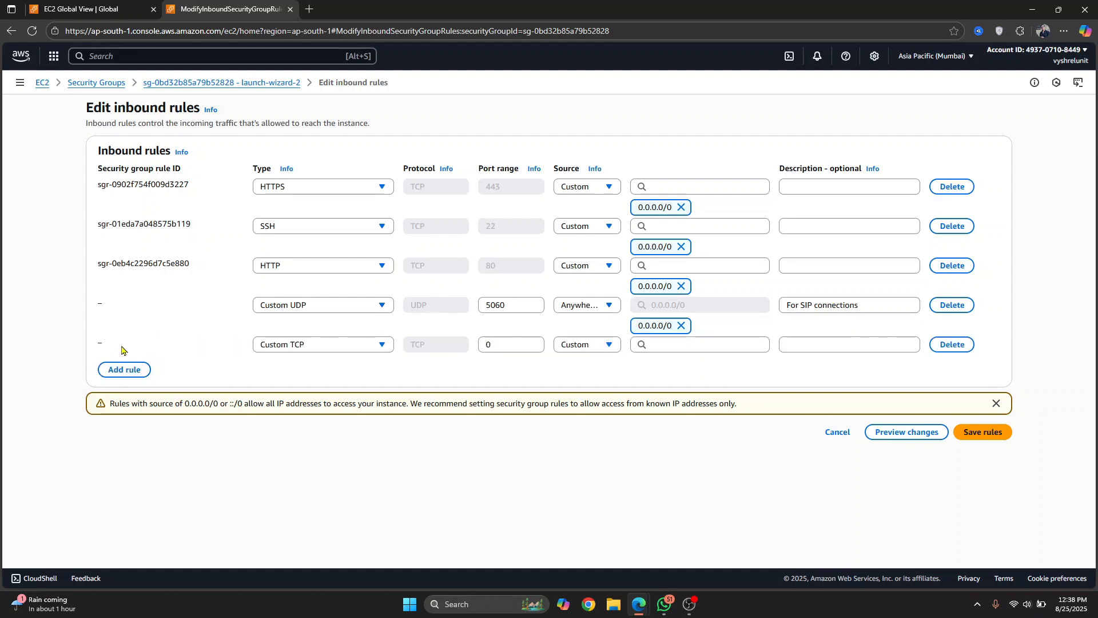
{"action": "left_click", "coordinate": [334, 344]}
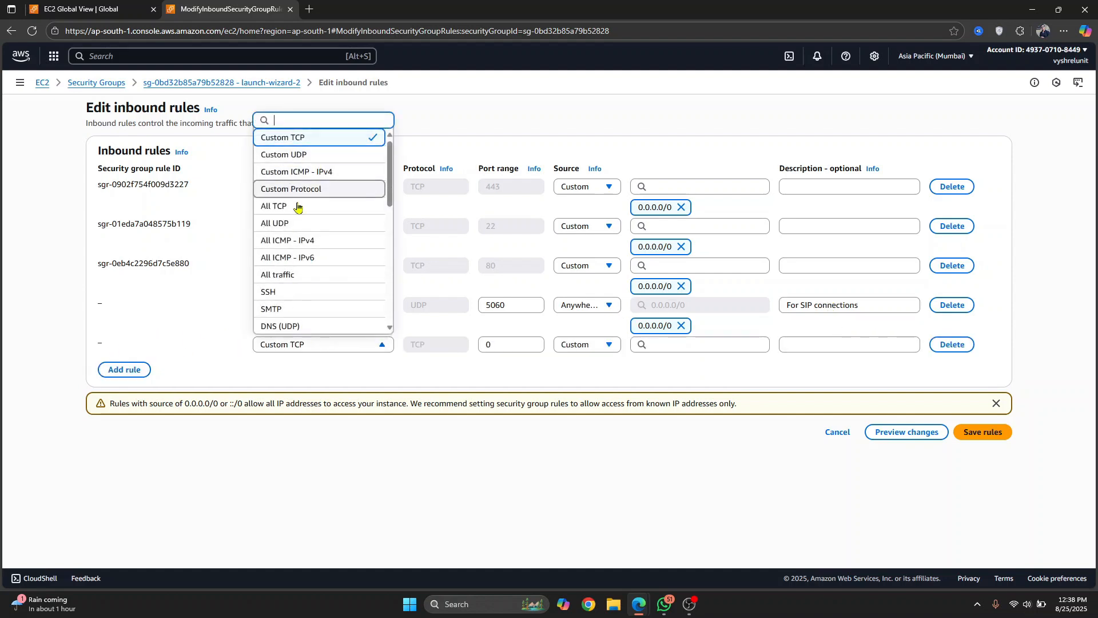
{"action": "scroll", "coordinate": [301, 229], "scroll_direction": "down", "scroll_amount": 6}
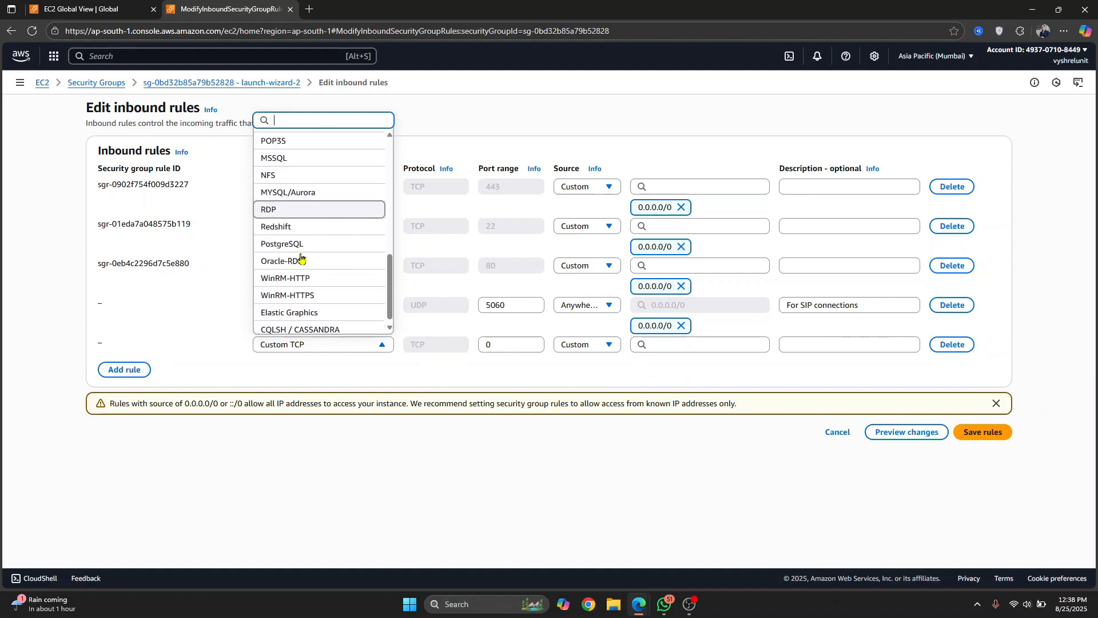
{"action": "scroll", "coordinate": [301, 257], "scroll_direction": "up", "scroll_amount": 6}
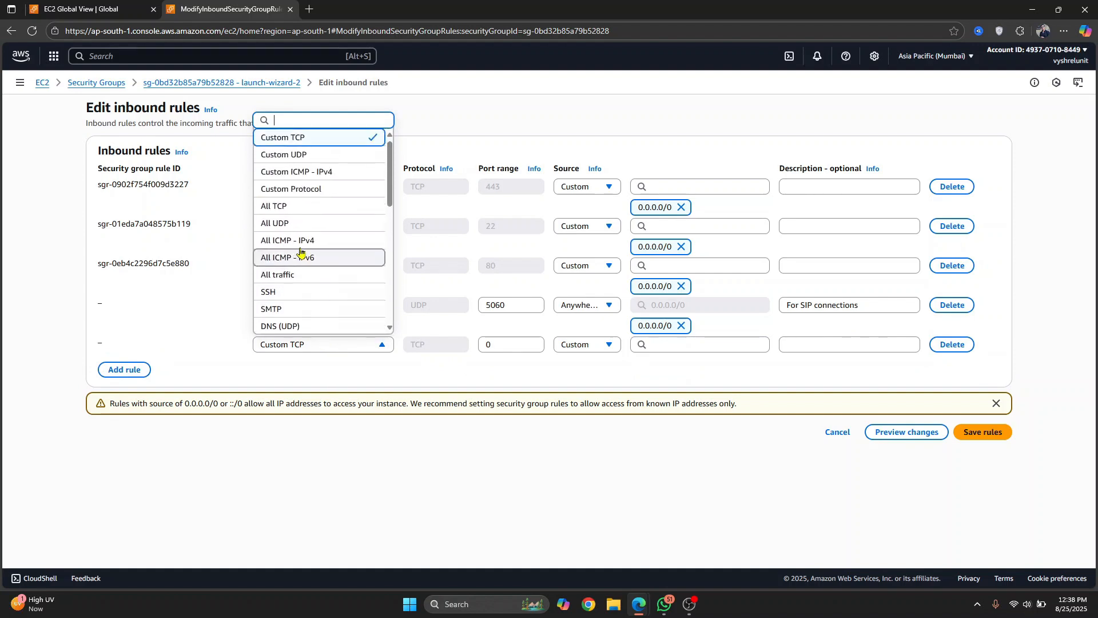
{"action": "left_click", "coordinate": [328, 155]}
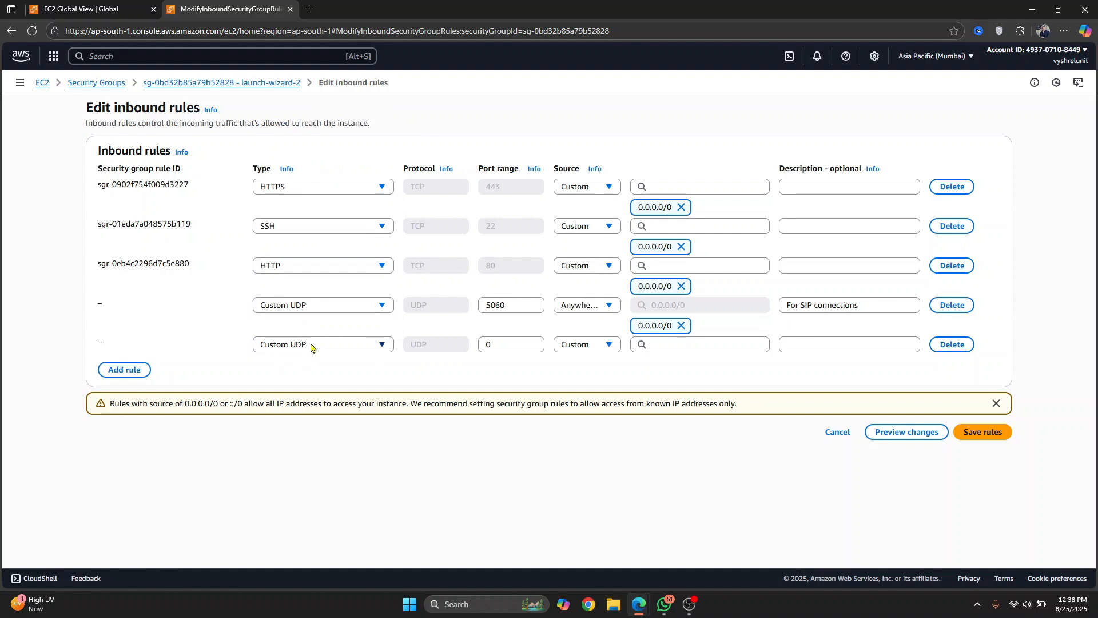
{"action": "key", "text": "Tab"}
{"action": "type", "text": "10000"}
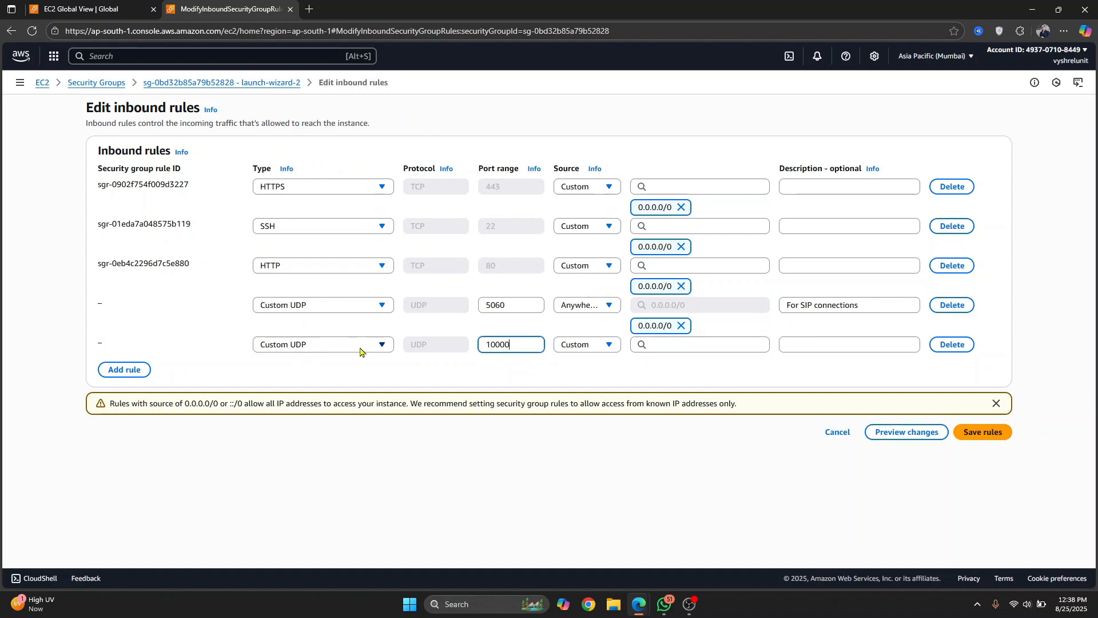
{"action": "type", "text": "-20000"}
{"action": "left_click", "coordinate": [525, 378]}
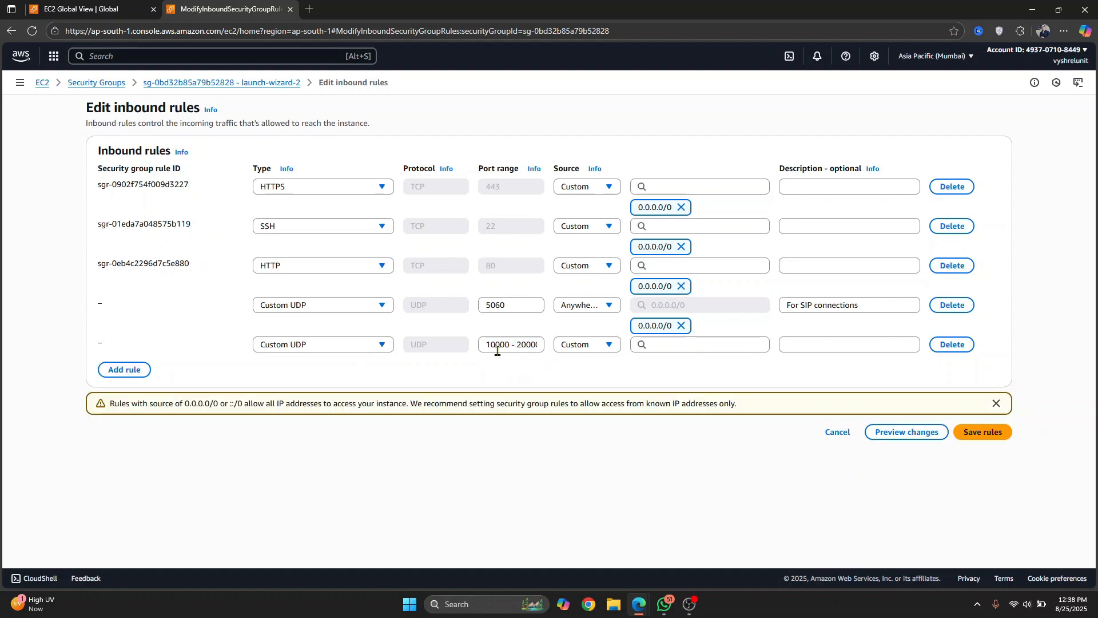
Step: Set the new UDP rule's source to Anywhere-IPv4 and description to "For RTP Packets", and save the inbound rules
{"action": "left_click", "coordinate": [596, 345]}
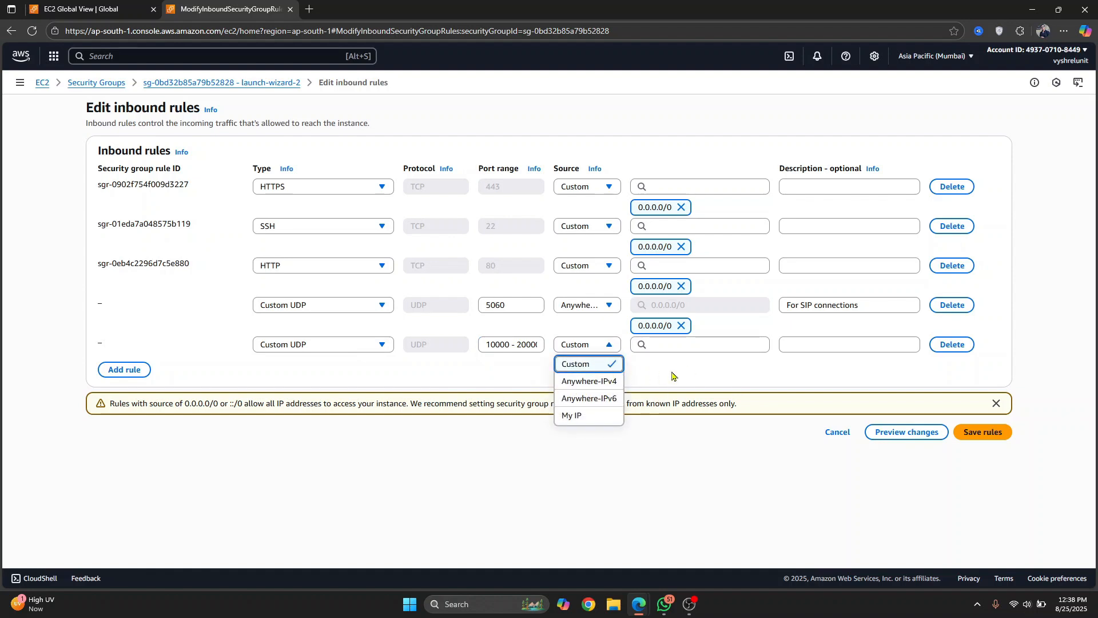
{"action": "left_click", "coordinate": [612, 381]}
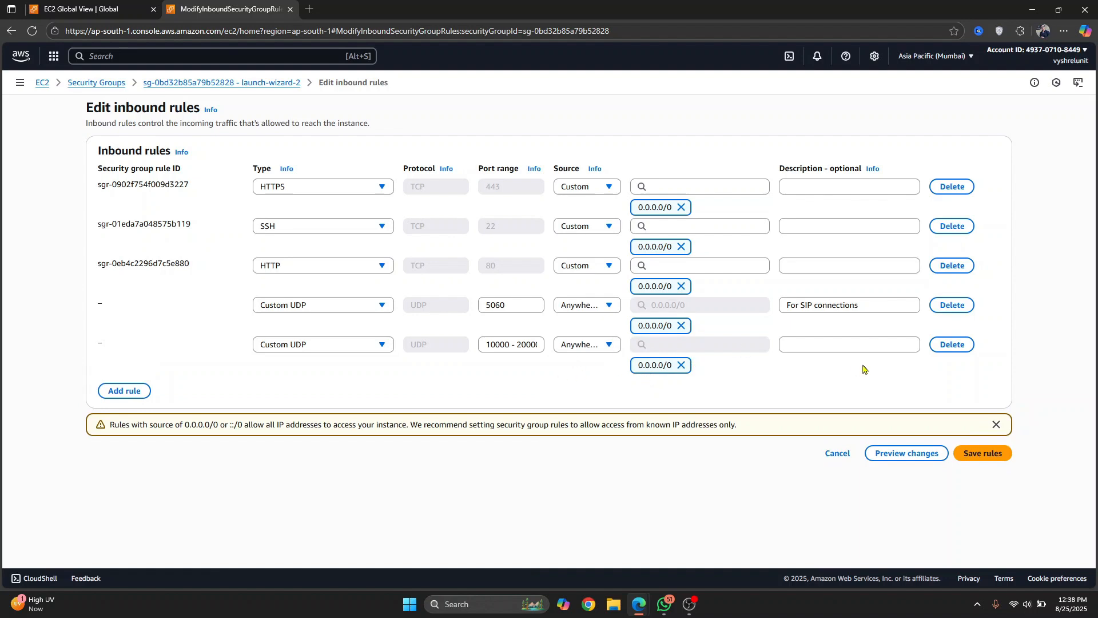
{"action": "left_click", "coordinate": [839, 347]}
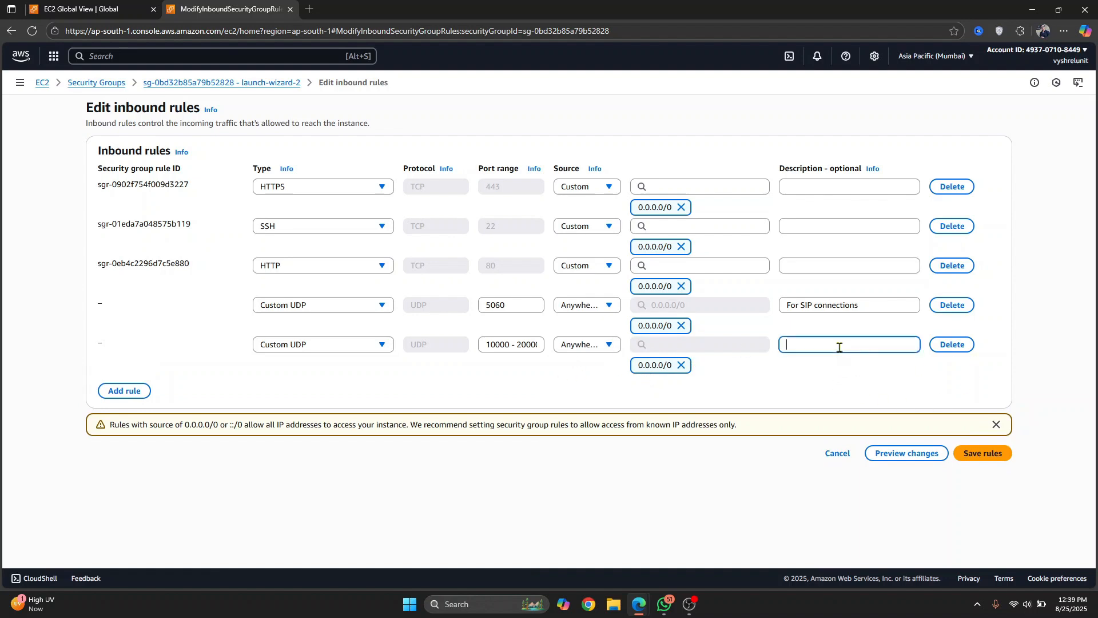
{"action": "type", "text": "For RTP Packets"}
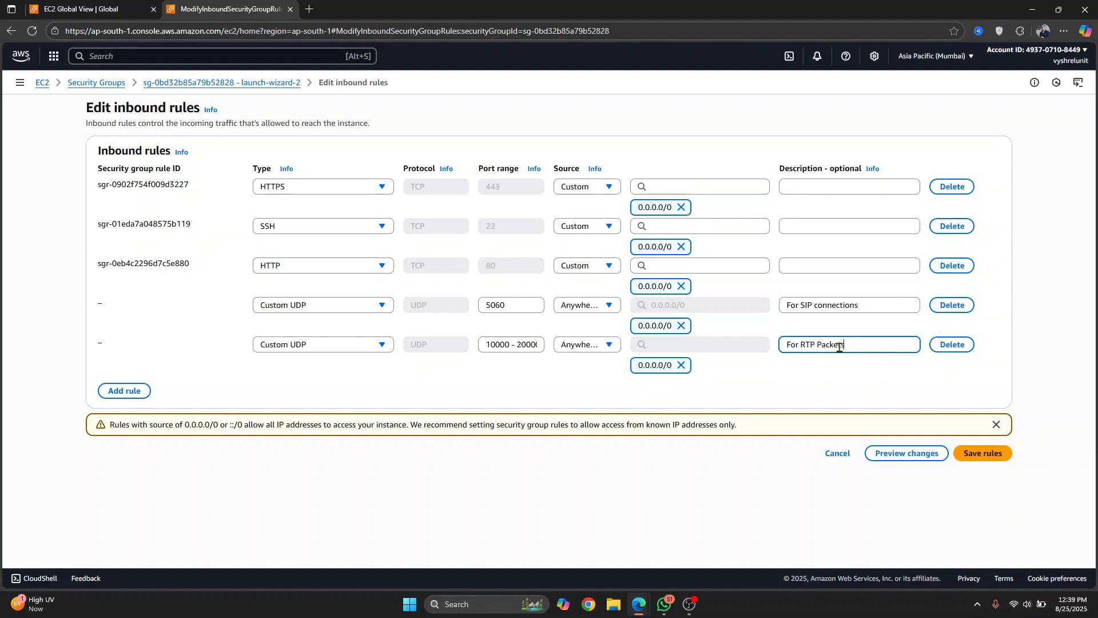
{"action": "left_click", "coordinate": [982, 455]}
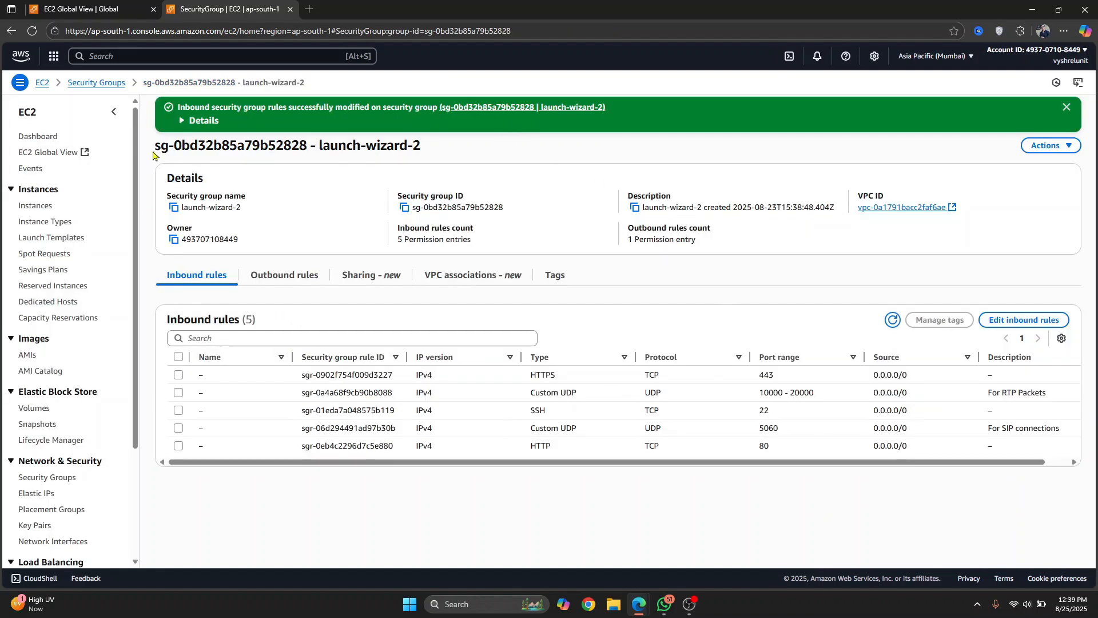
Step: Return to the EC2 dashboard, open the running instances and look through the ReLUnit instance's details in an enlarged details pane
{"action": "double_click", "coordinate": [279, 147]}
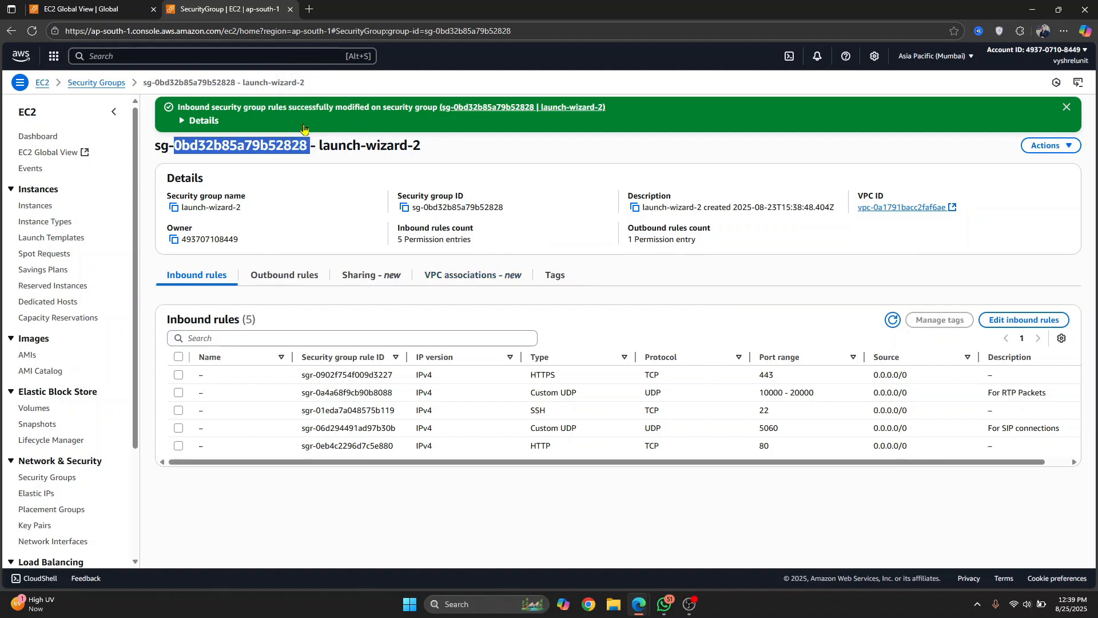
{"action": "left_click", "coordinate": [346, 245]}
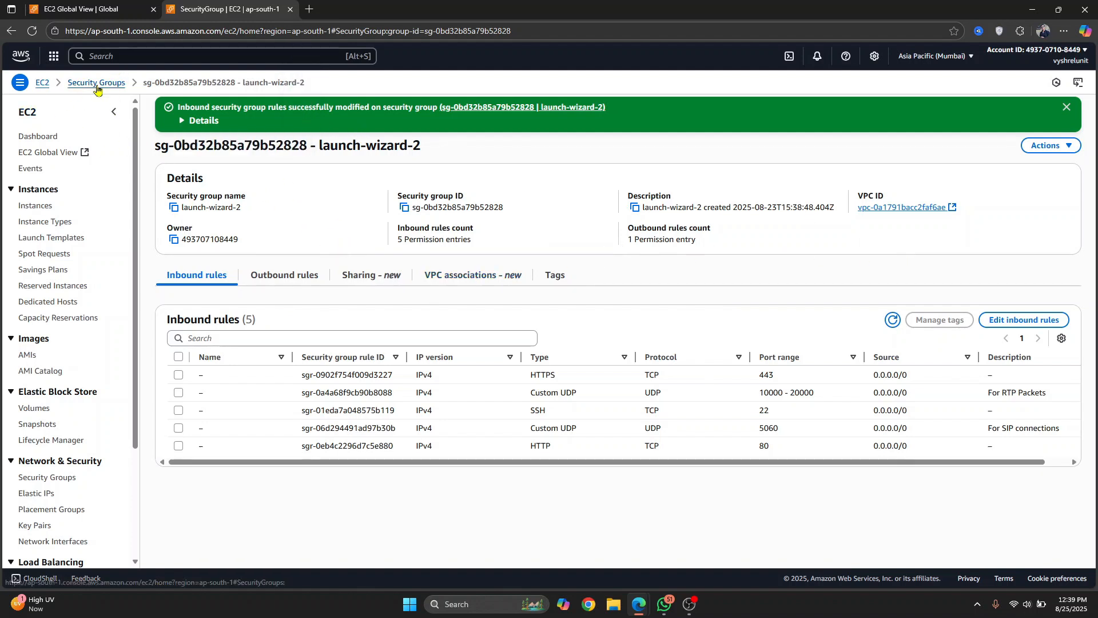
{"action": "left_click", "coordinate": [42, 83]}
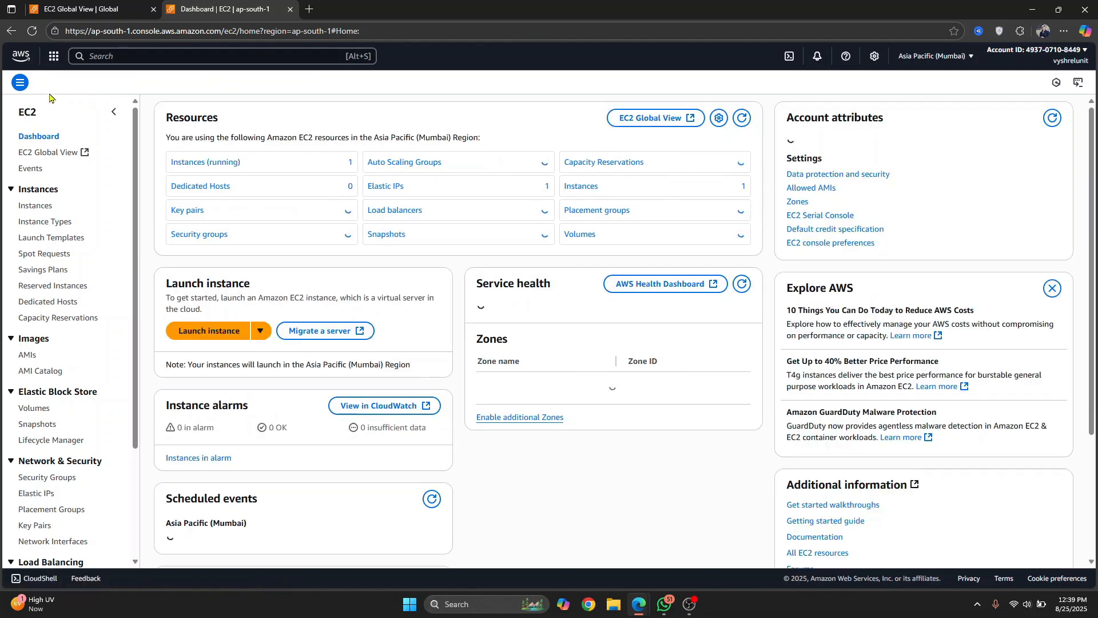
{"action": "left_click", "coordinate": [223, 165]}
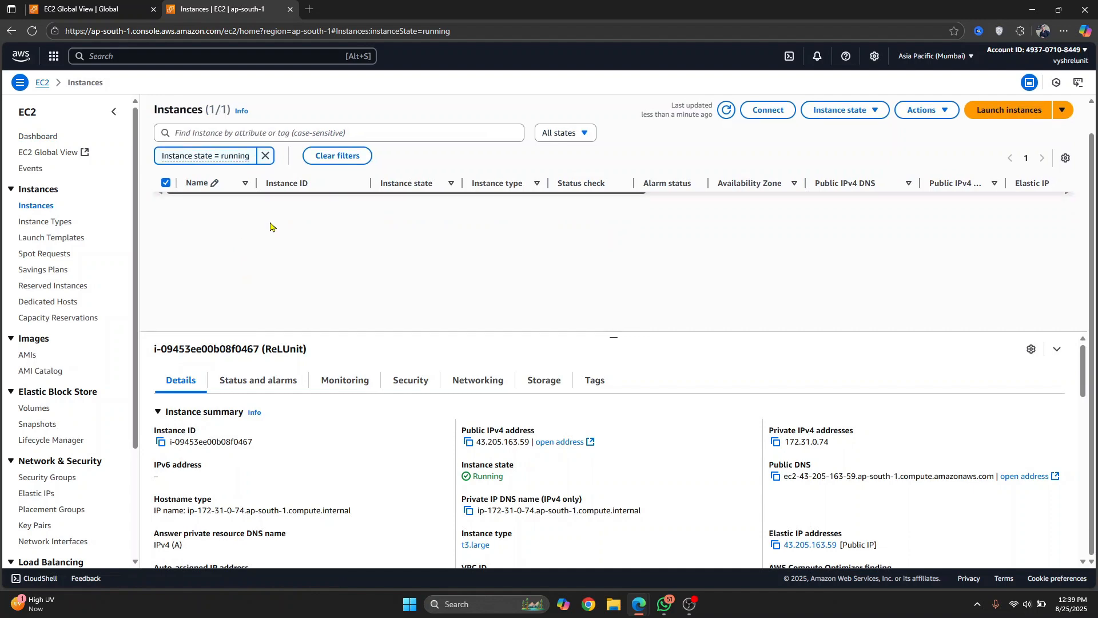
{"action": "scroll", "coordinate": [426, 403], "scroll_direction": "down", "scroll_amount": 4}
{"action": "scroll", "coordinate": [428, 404], "scroll_direction": "up", "scroll_amount": 4}
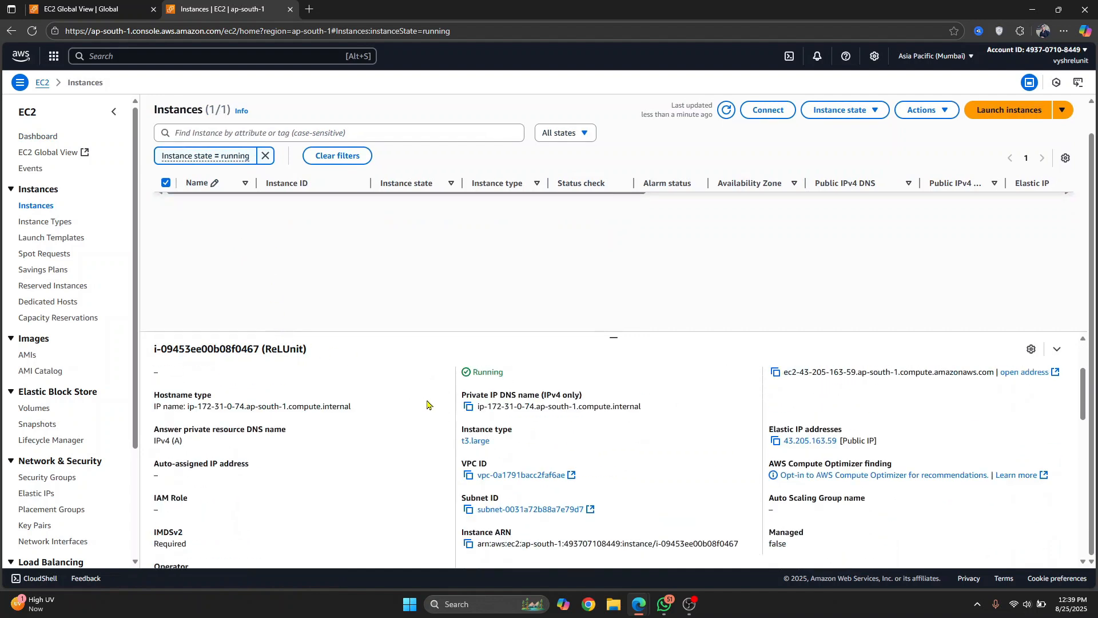
{"action": "left_click_drag", "start_coordinate": [611, 338], "coordinate": [613, 244]}
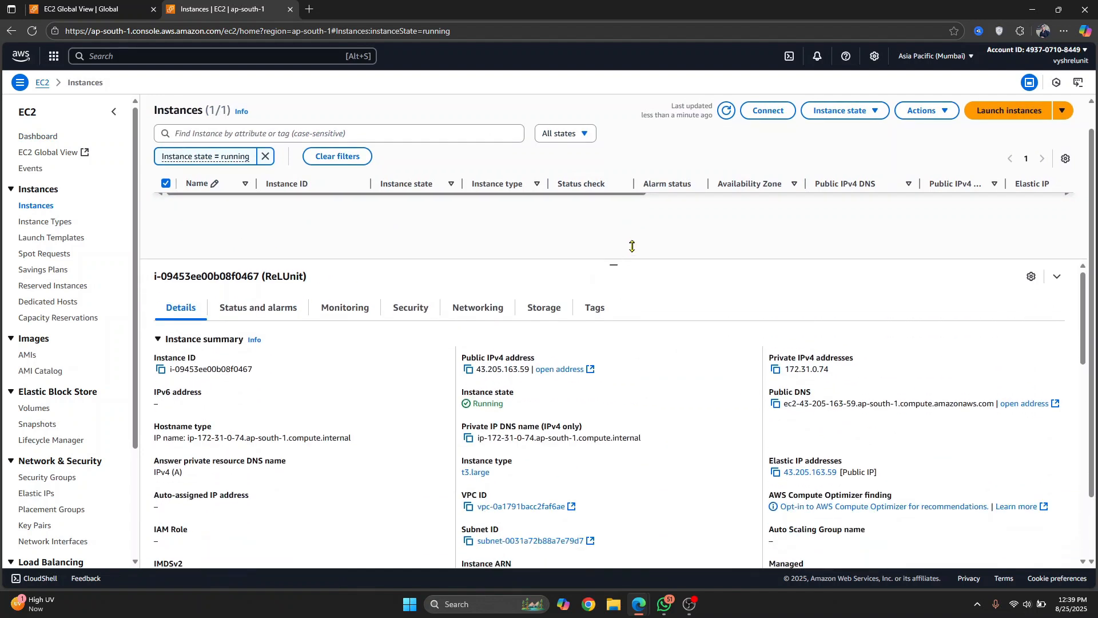
{"action": "scroll", "coordinate": [358, 417], "scroll_direction": "down", "scroll_amount": 5}
{"action": "scroll", "coordinate": [366, 389], "scroll_direction": "up", "scroll_amount": 5}
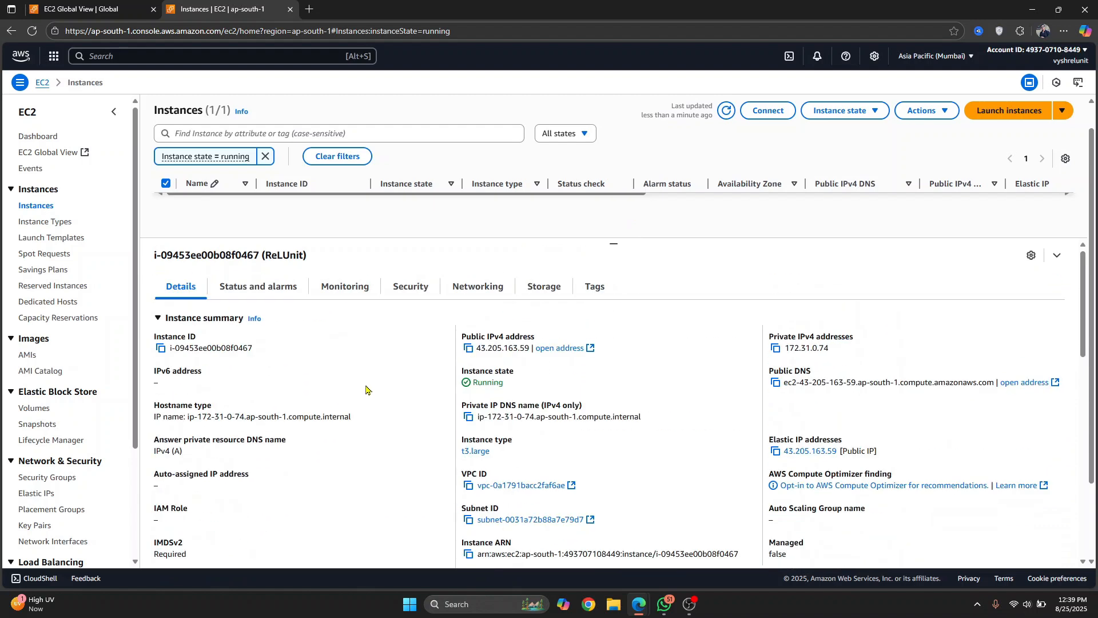
Step: Examine the ReLUnit instance's security inbound rules, checking the port ranges and source of the SIP and RTP entries
{"action": "left_click", "coordinate": [410, 286]}
{"action": "scroll", "coordinate": [392, 337], "scroll_direction": "down", "scroll_amount": 3}
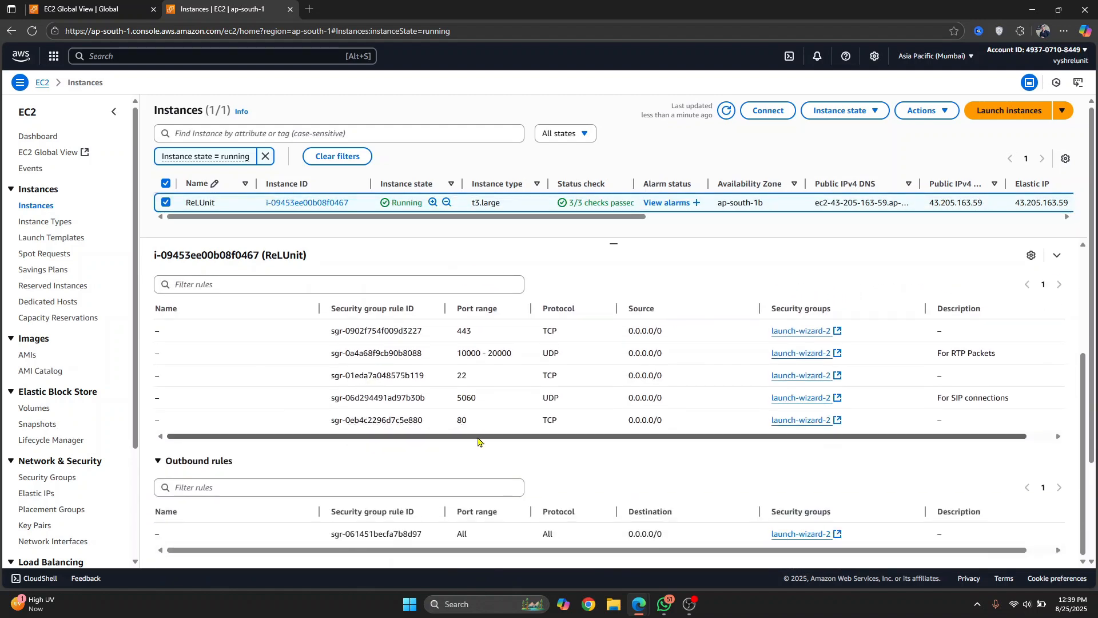
{"action": "scroll", "coordinate": [478, 443], "scroll_direction": "right", "scroll_amount": 1}
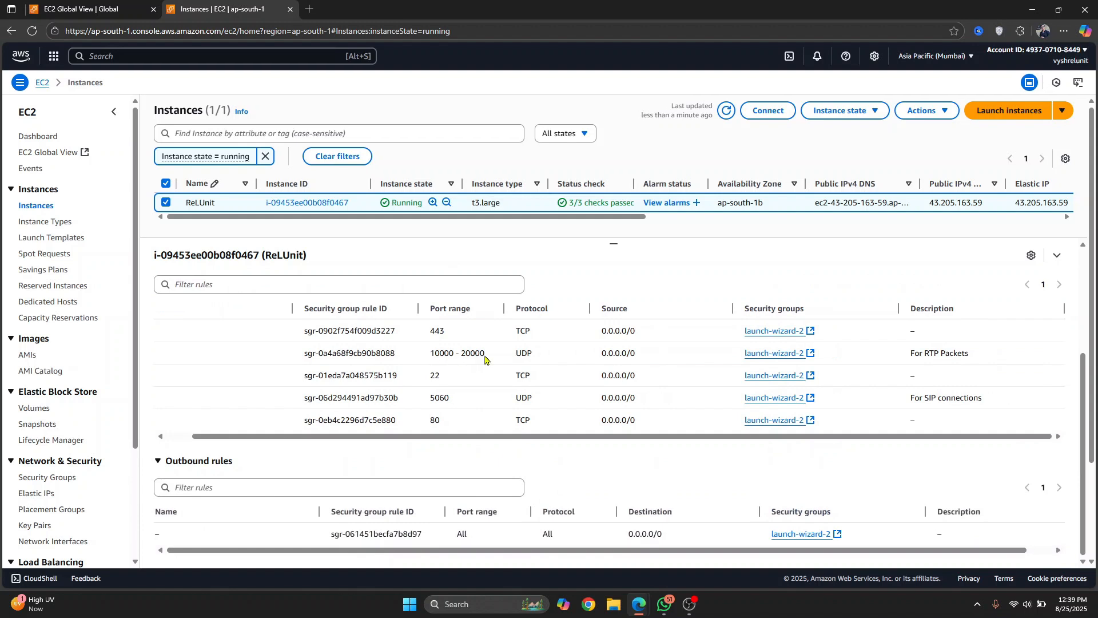
{"action": "left_click_drag", "start_coordinate": [486, 356], "coordinate": [427, 352]}
{"action": "double_click", "coordinate": [448, 399]}
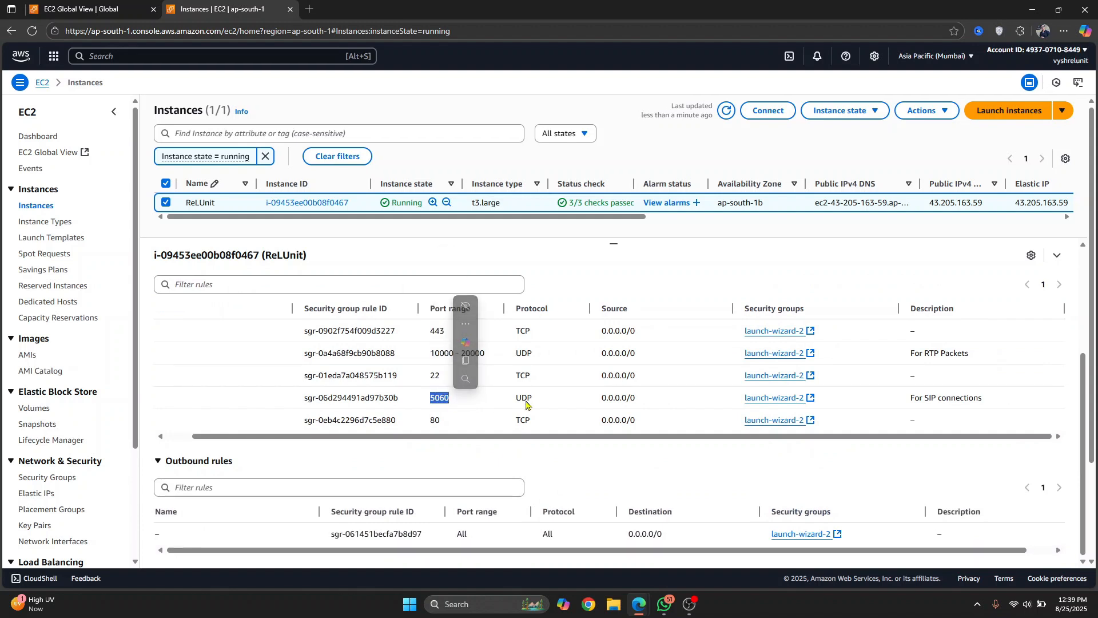
{"action": "left_click", "coordinate": [528, 349]}
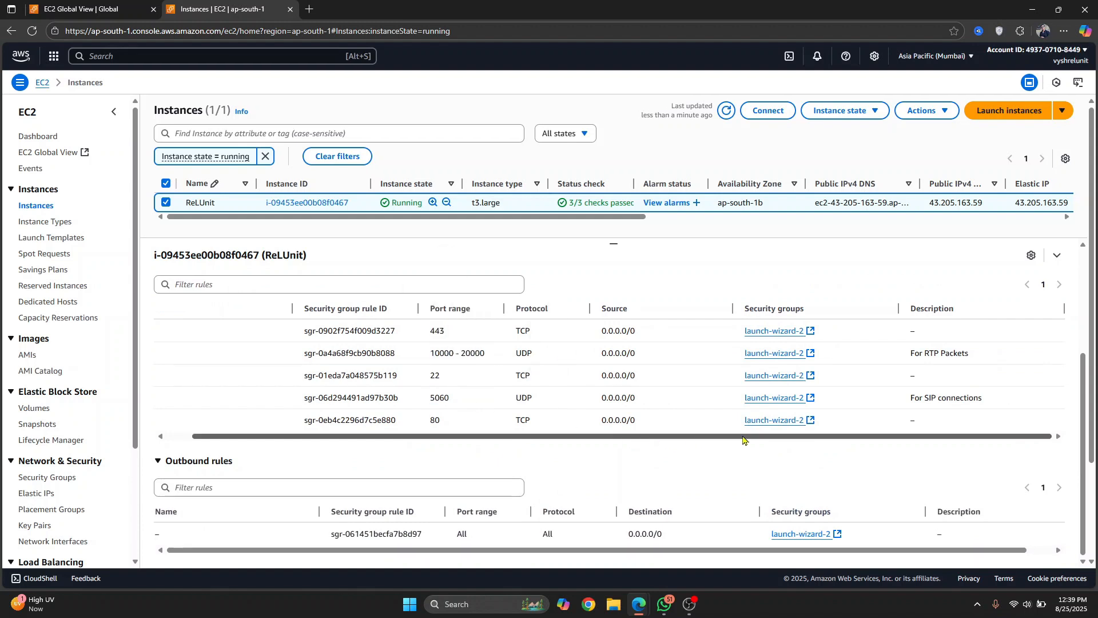
{"action": "double_click", "coordinate": [441, 399]}
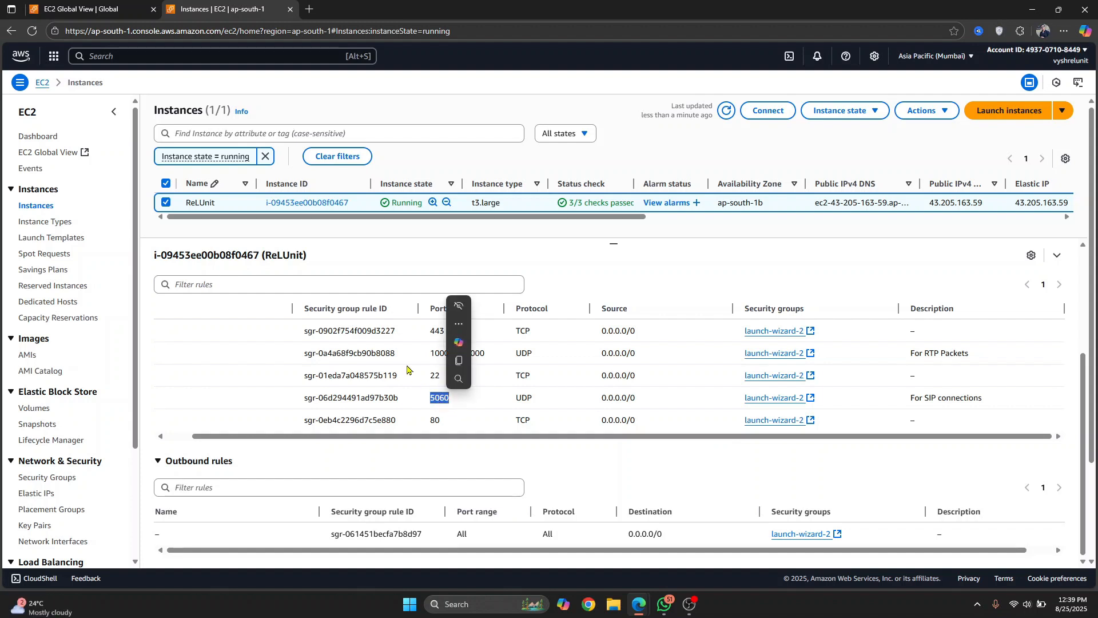
{"action": "double_click", "coordinate": [436, 354]}
{"action": "left_click_drag", "start_coordinate": [485, 353], "coordinate": [428, 354]}
{"action": "left_click_drag", "start_coordinate": [606, 399], "coordinate": [623, 399]}
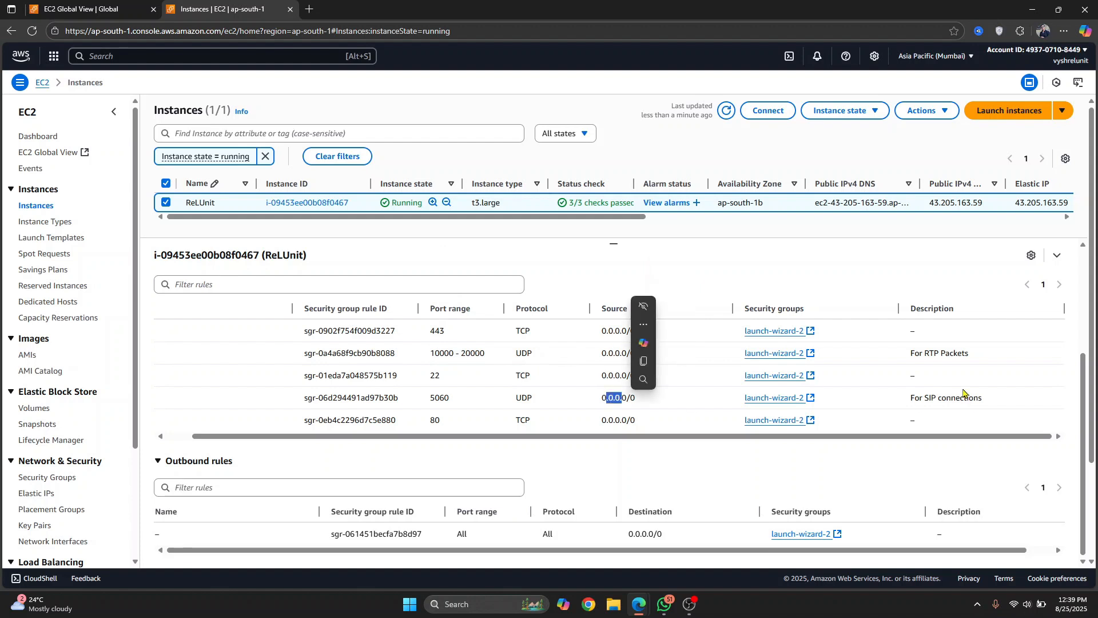